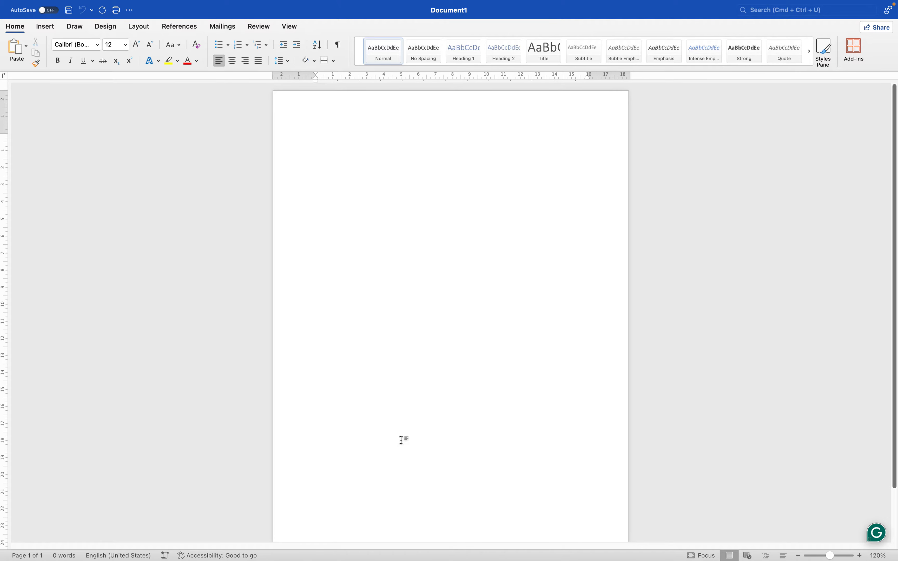
# Step: Focus the Word window and try enabling AutoSave, dismissing its prompt
pyautogui.click(443, 209)
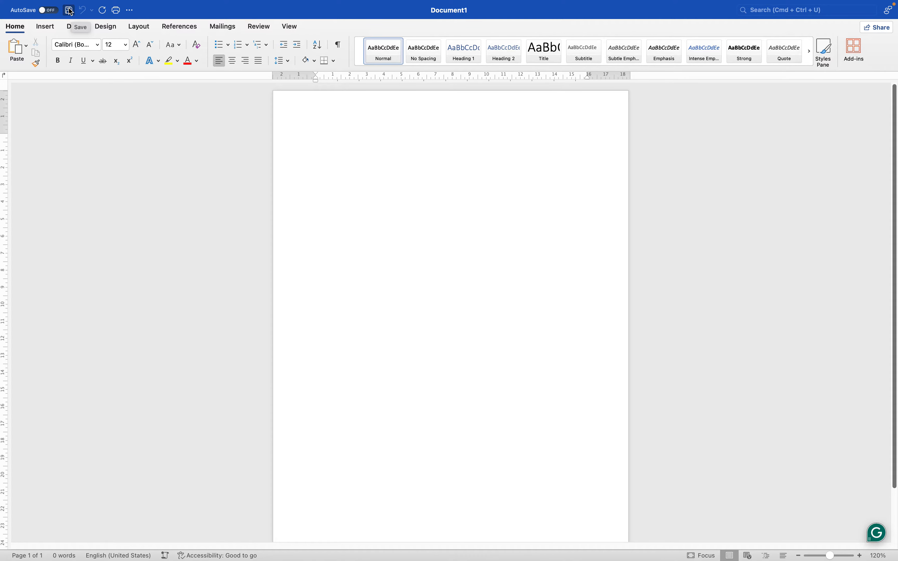
pyautogui.click(50, 11)
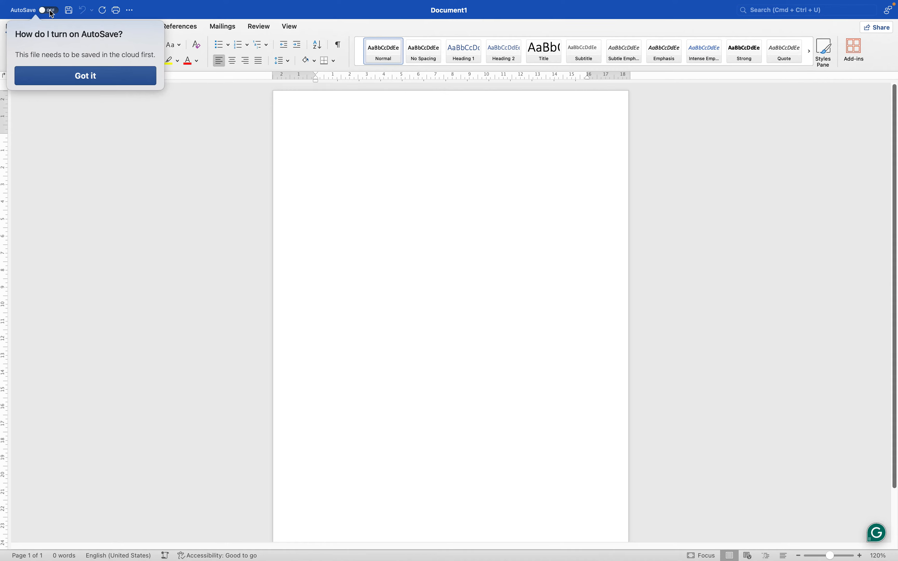
pyautogui.click(49, 10)
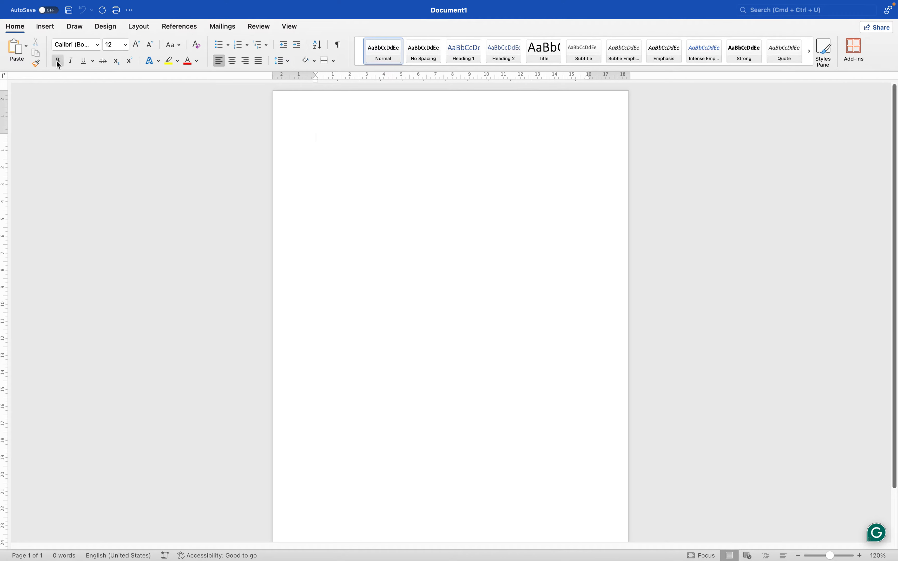
# Step: Browse the ribbon tabs, collapse and restore the ribbon, and return to Home
pyautogui.click(44, 30)
pyautogui.click(66, 28)
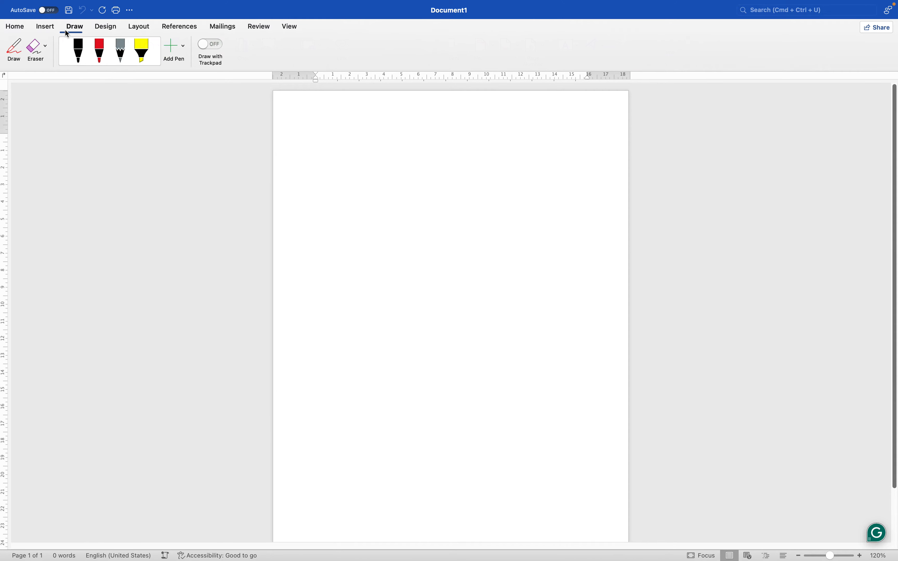
pyautogui.click(107, 30)
pyautogui.click(144, 29)
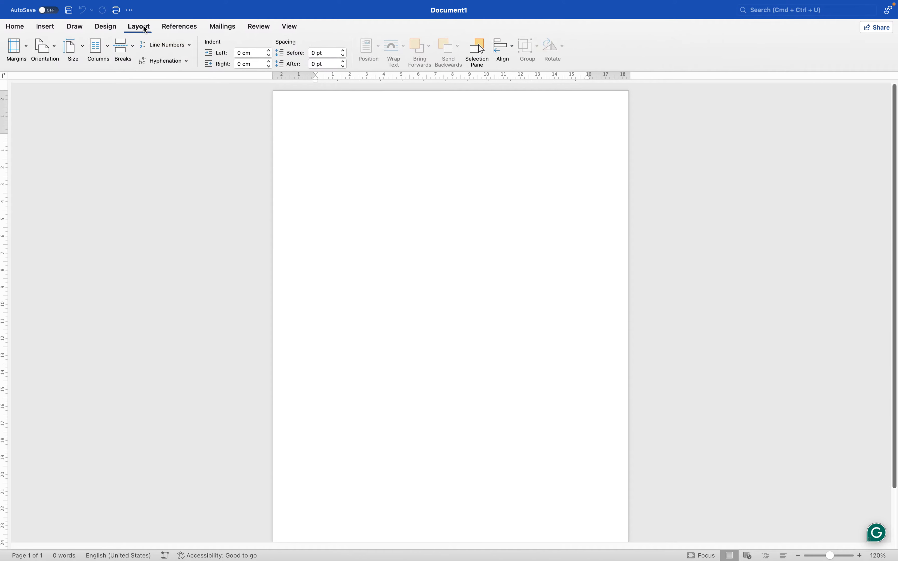
pyautogui.click(176, 30)
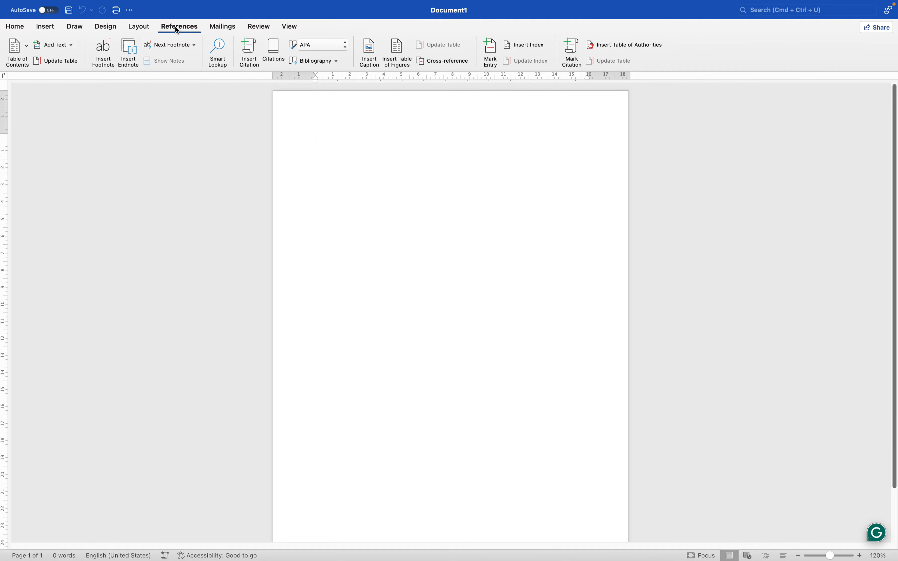
pyautogui.click(219, 26)
pyautogui.click(183, 27)
pyautogui.click(176, 27)
pyautogui.click(177, 27)
pyautogui.click(15, 28)
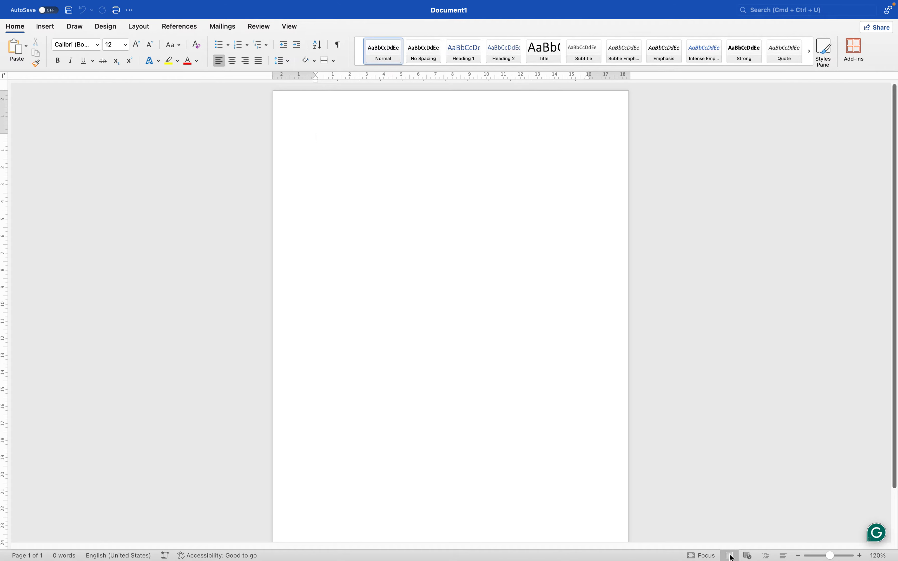
# Step: Try the Web Layout, Outline and Draft views, then return to Print Layout
pyautogui.click(748, 556)
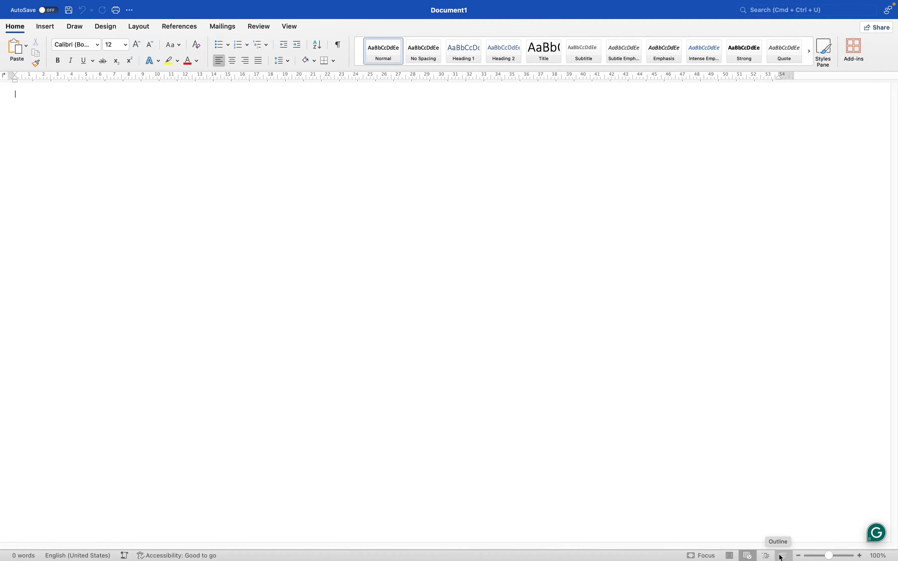
pyautogui.click(768, 557)
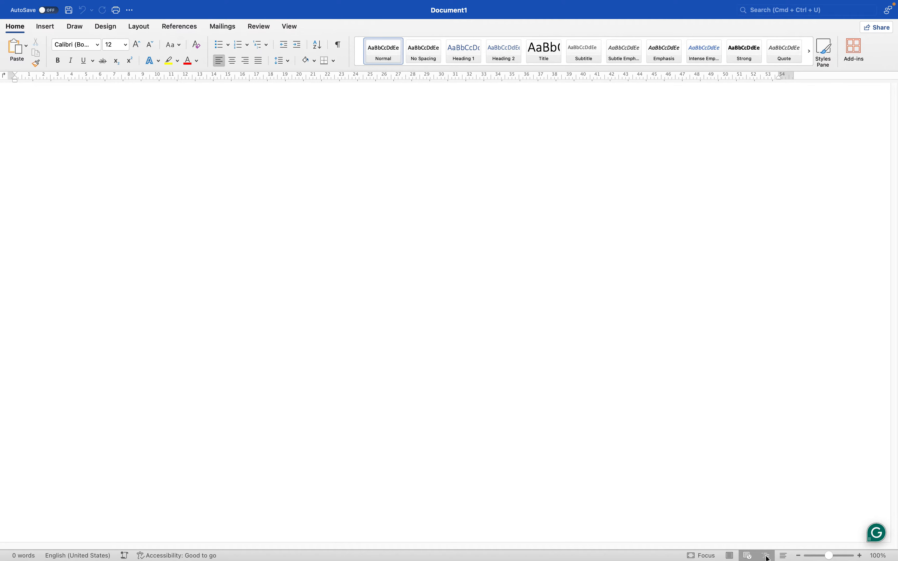
pyautogui.click(783, 556)
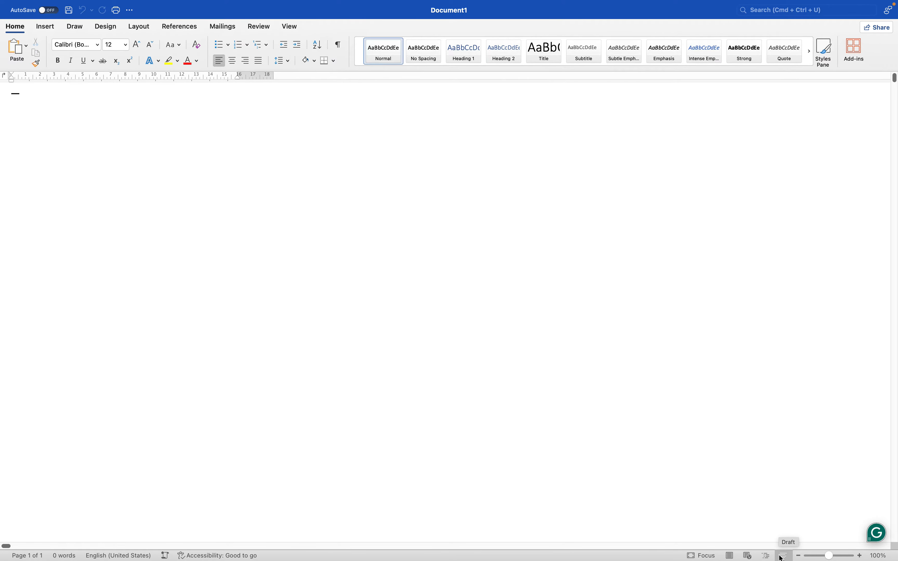
pyautogui.click(733, 556)
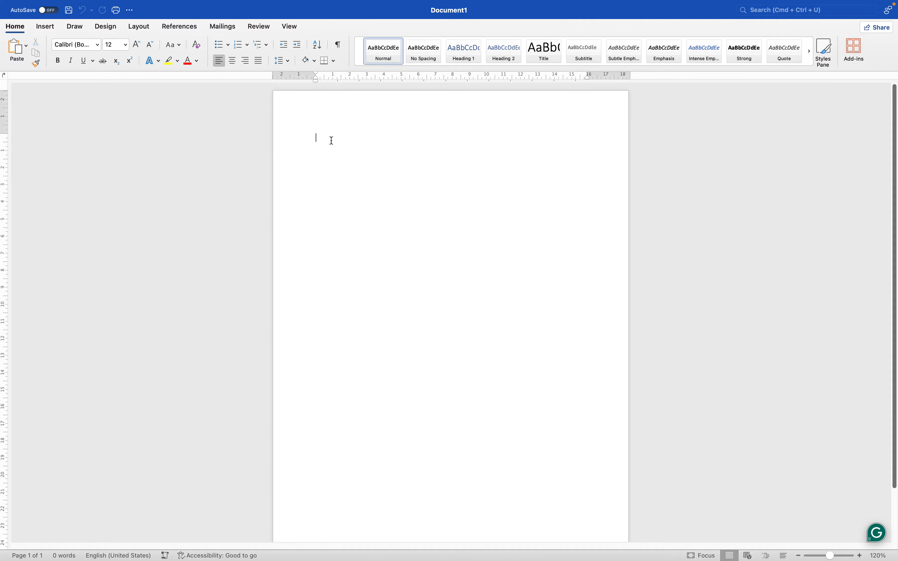
# Step: Type some test text on the page, then select all of it and delete it
pyautogui.write('ghhsghhshg')
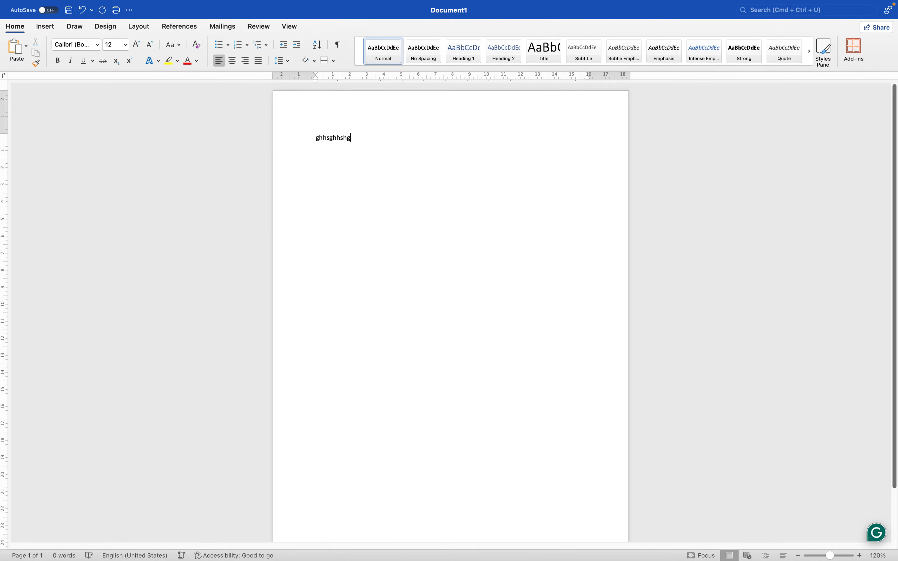
pyautogui.write('hsgghhs')
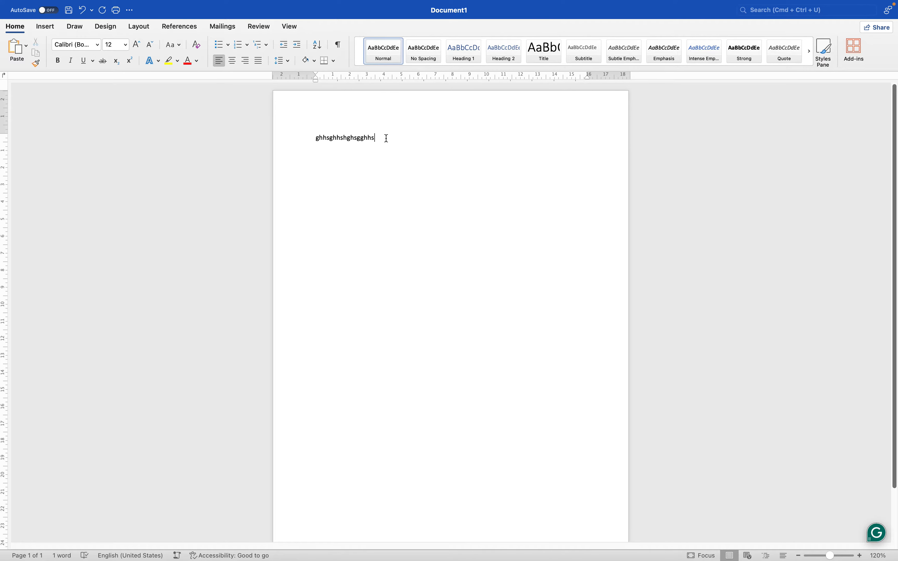
pyautogui.write('ghghghgg')
pyautogui.click(354, 138)
pyautogui.write('ghggg')
pyautogui.press('super+a')
pyautogui.press('BackSpace')
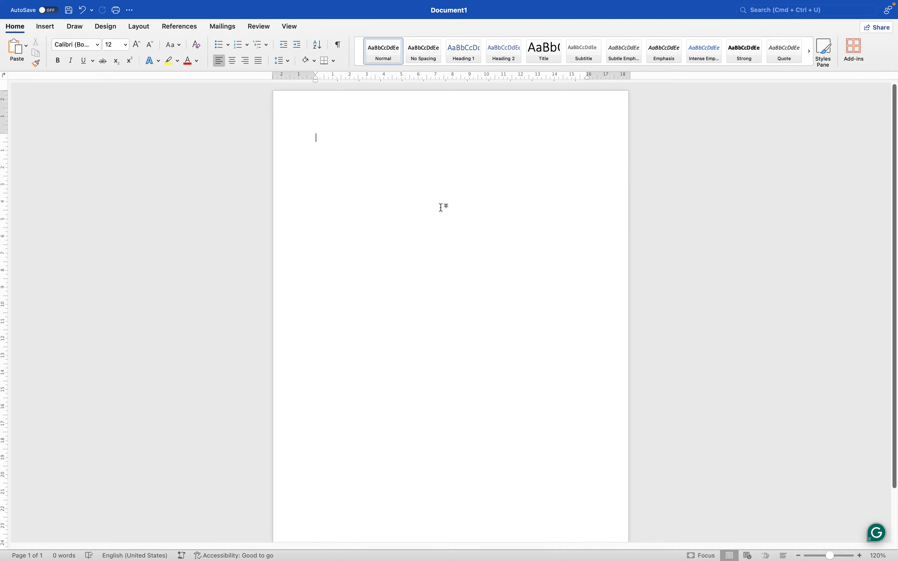
# Step: Switch the page orientation to Landscape from the Layout tab
pyautogui.scroll(-2, 487, 266)
pyautogui.click(146, 27)
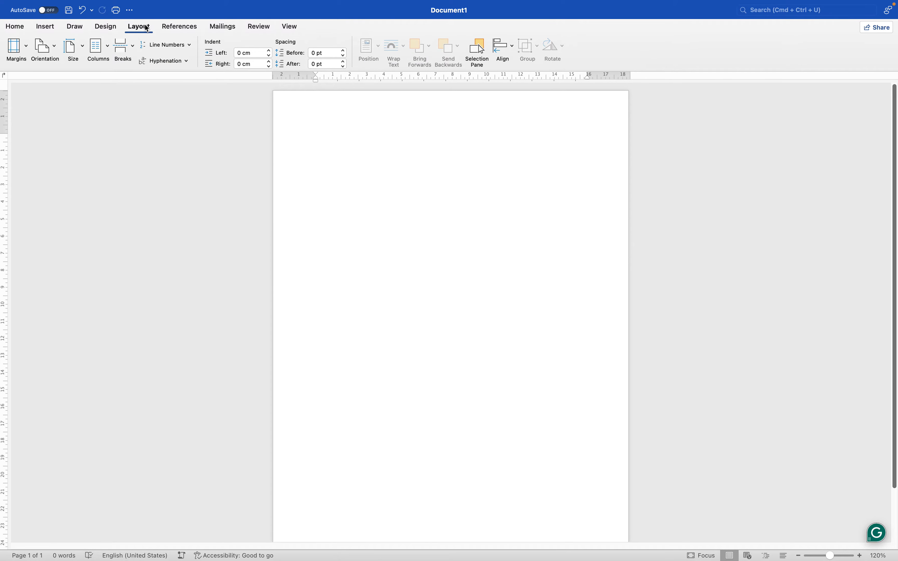
pyautogui.click(54, 52)
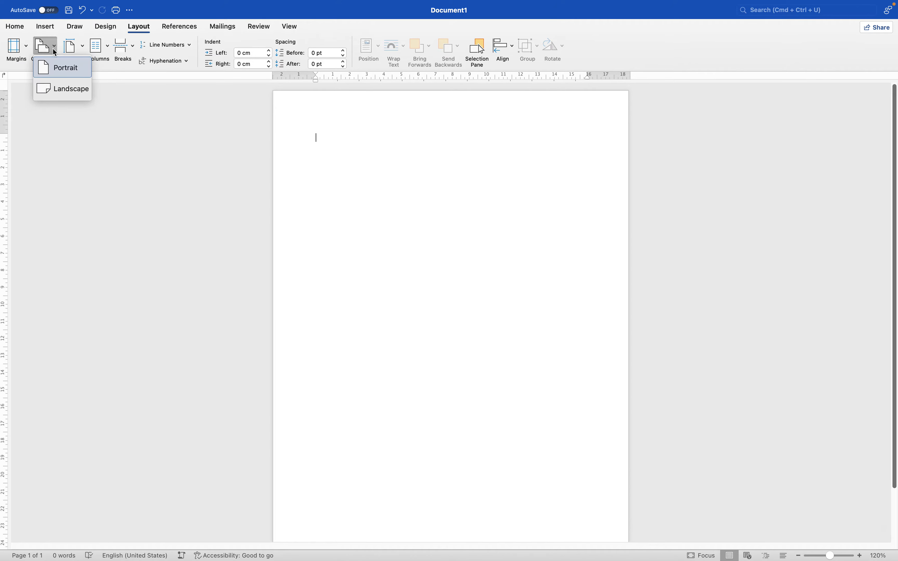
pyautogui.click(62, 91)
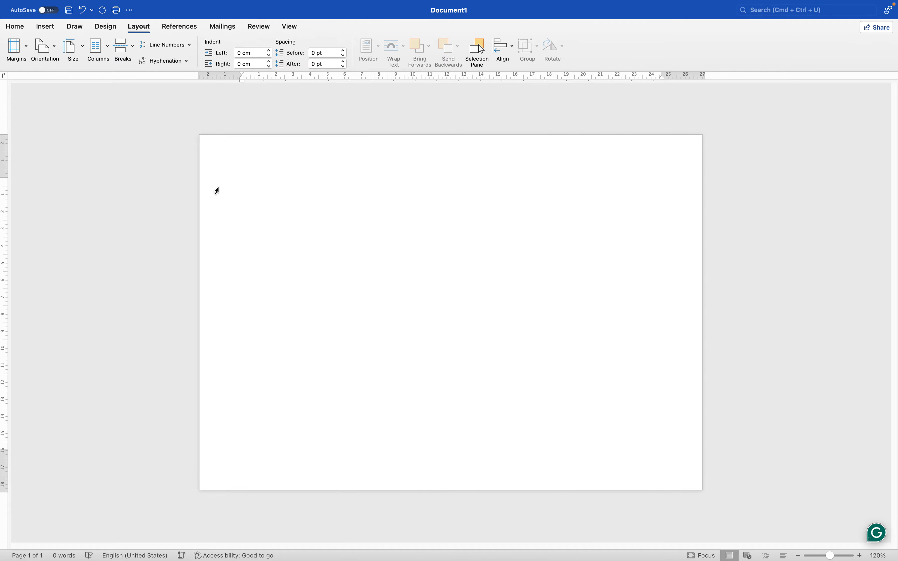
pyautogui.write('=rand(')
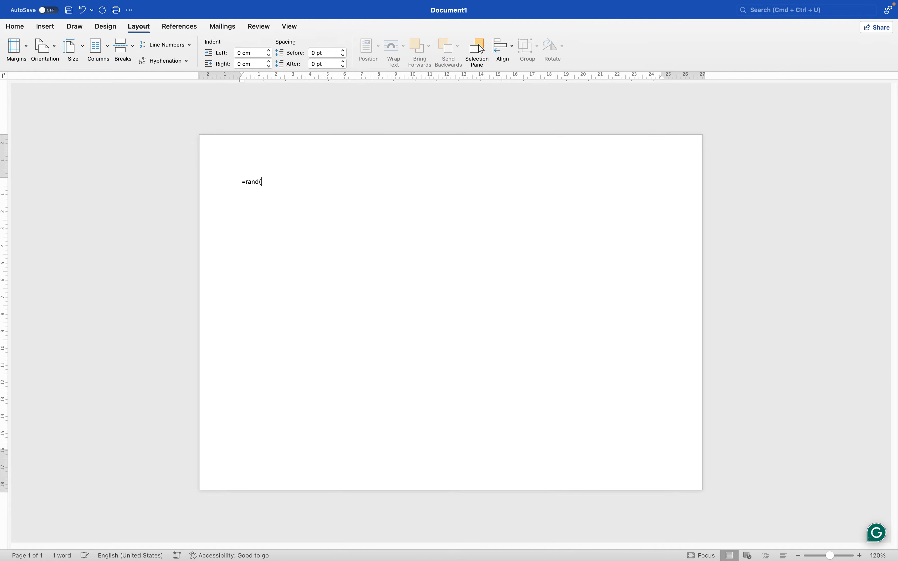
pyautogui.write('5,6)')
pyautogui.press('Return')
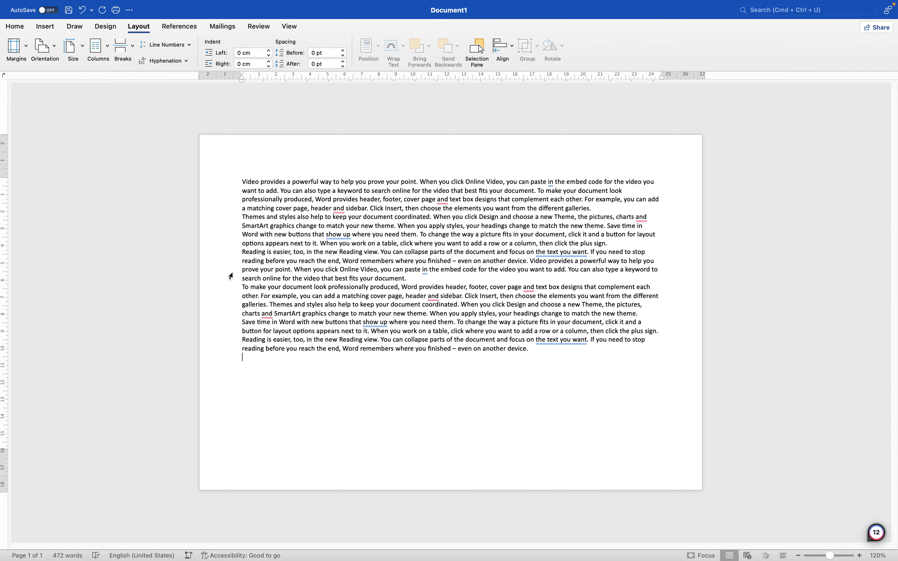
pyautogui.doubleClick(440, 148)
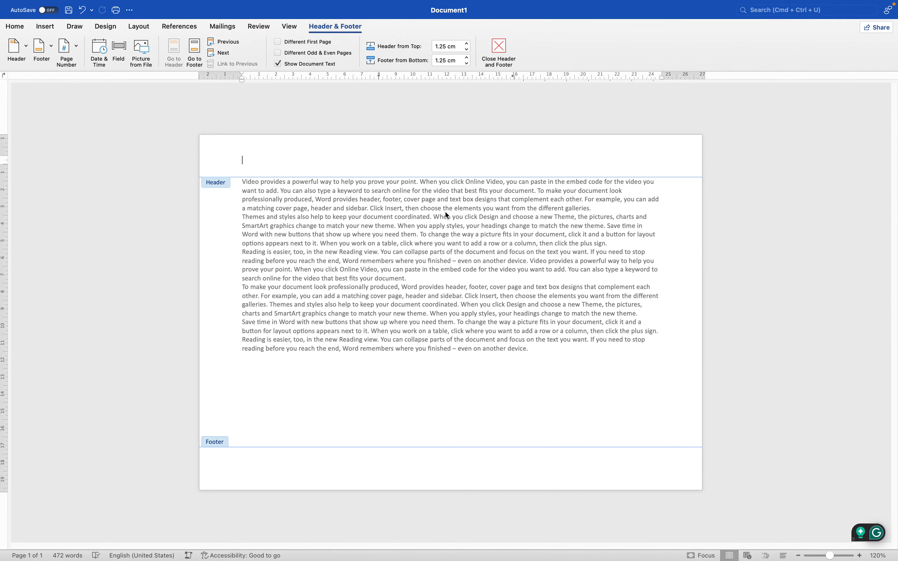
# Step: Exit the header and put the insertion point in the third body paragraph
pyautogui.tripleClick(446, 268)
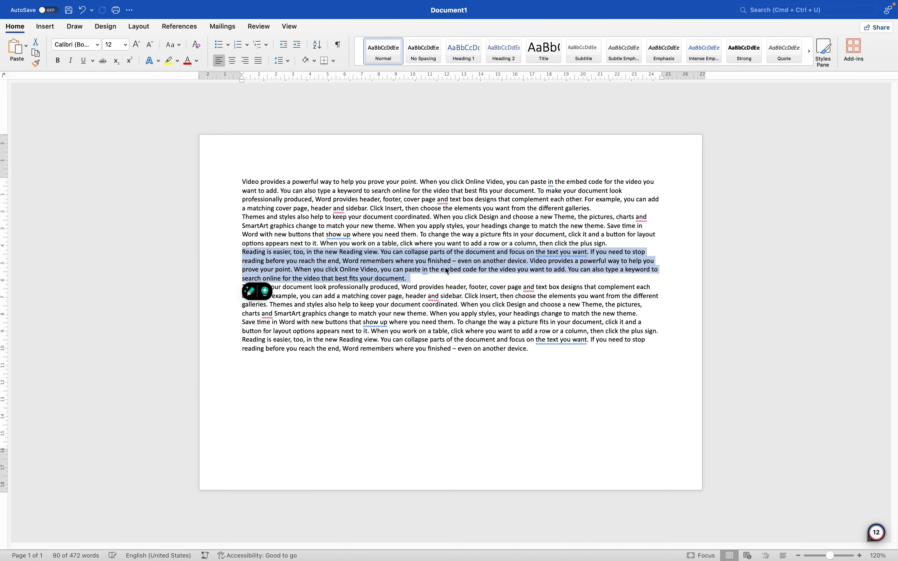
pyautogui.click(446, 269)
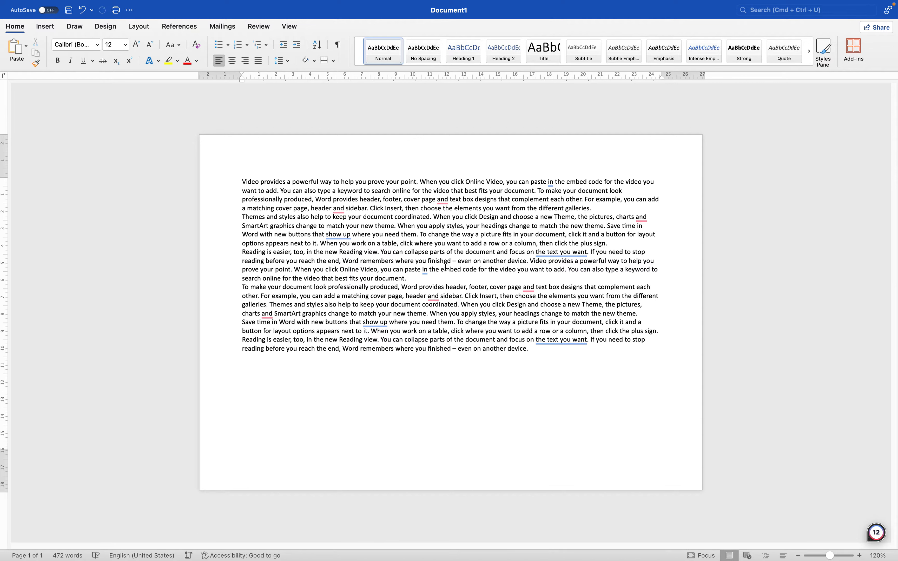
pyautogui.click(445, 268)
# Step: Enter the author's name and 'Department of Political Science Education' in the footer, centred
pyautogui.doubleClick(452, 156)
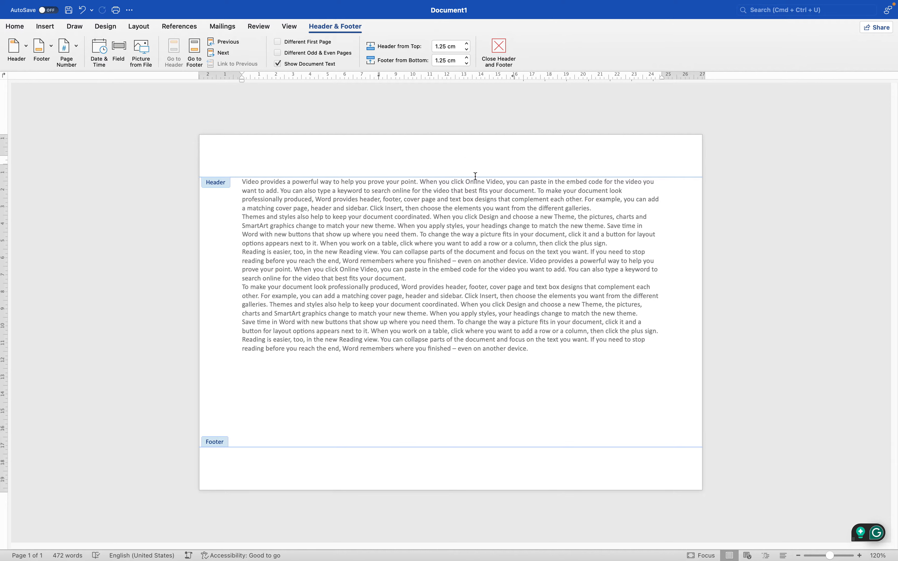
pyautogui.click(402, 466)
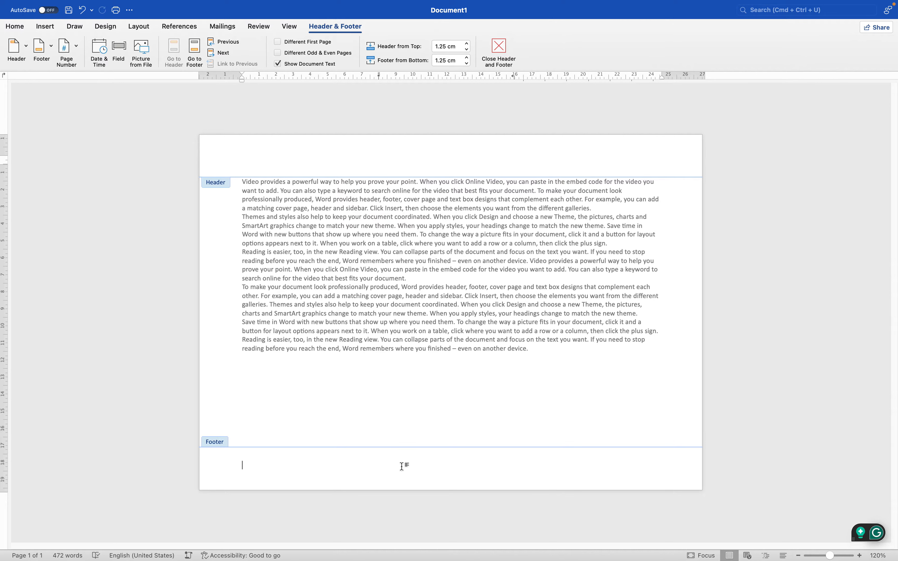
pyautogui.click(428, 160)
pyautogui.click(395, 471)
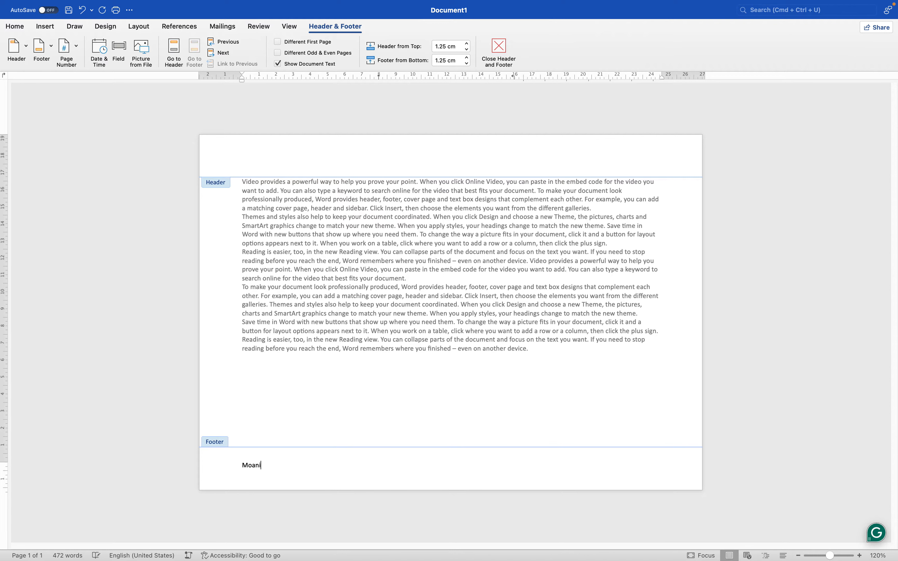
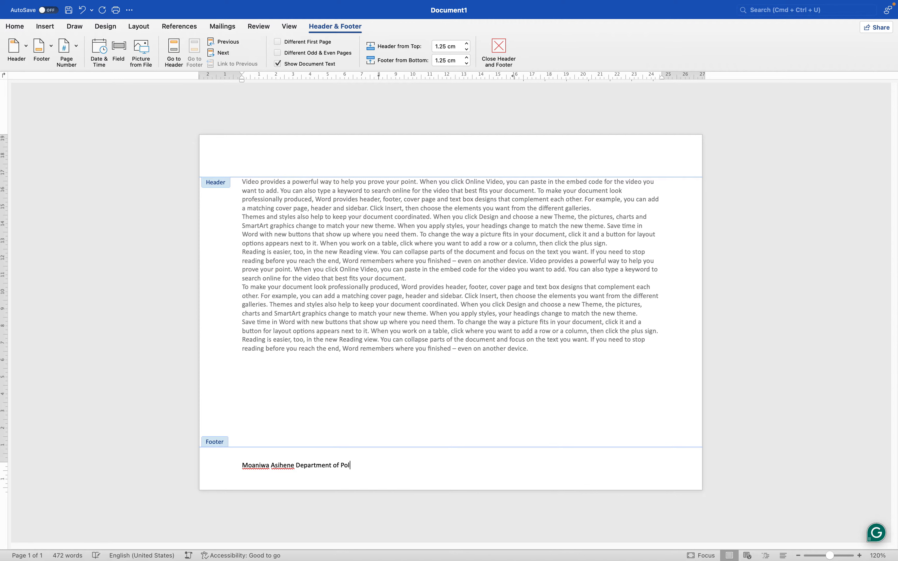
pyautogui.write('itical Science Education')
pyautogui.press('super+e')
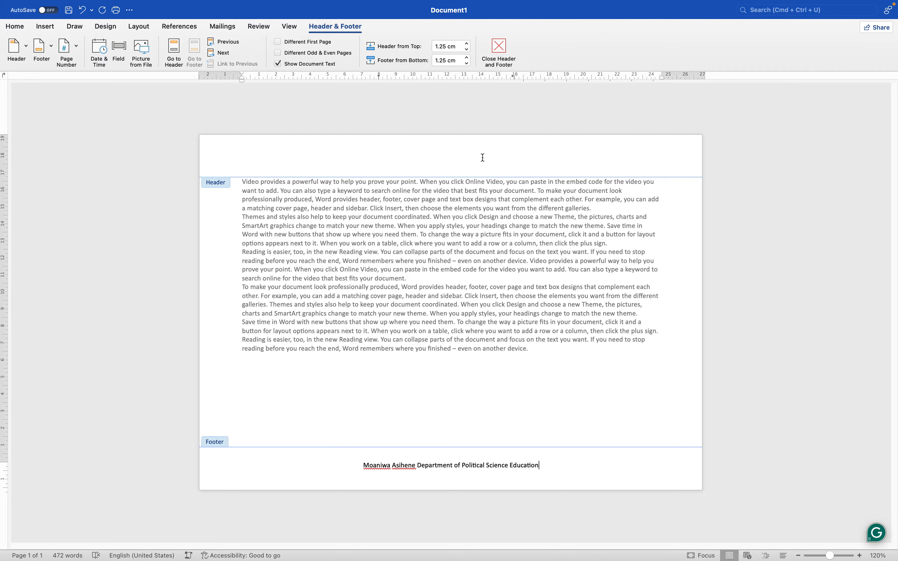
# Step: Type 'This is the header' in the header, then close header and footer editing
pyautogui.click(420, 163)
pyautogui.write('Thi')
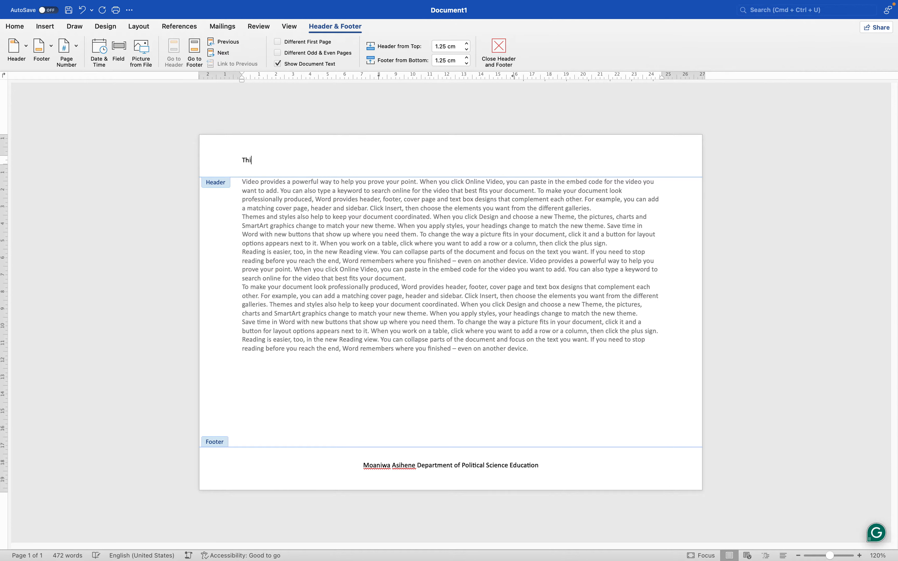
pyautogui.write('s is the header')
pyautogui.doubleClick(439, 252)
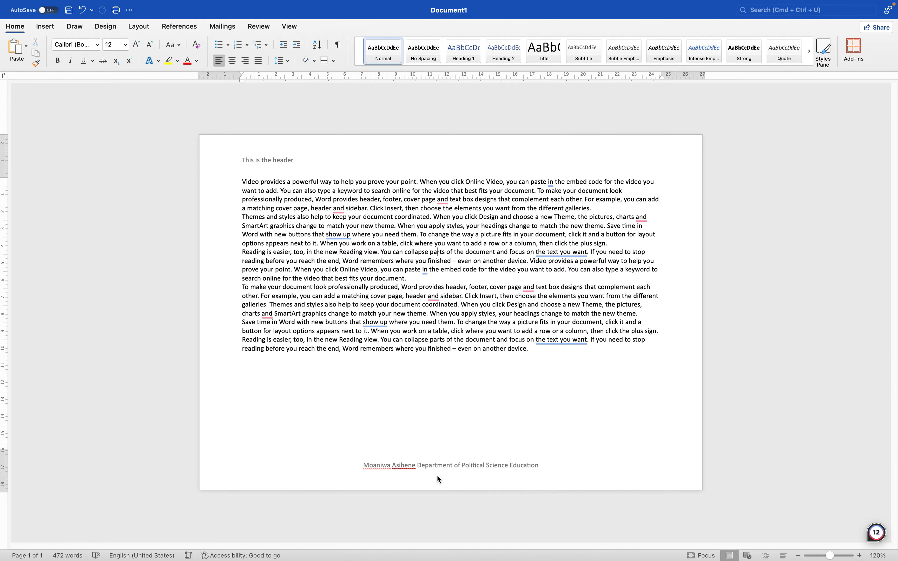
# Step: Switch to the View tab
pyautogui.click(290, 26)
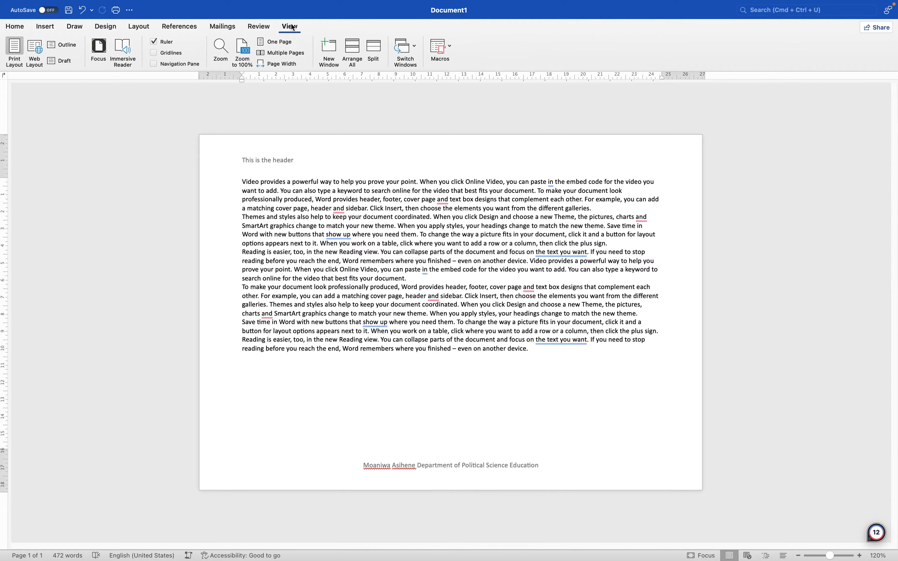
# Step: Cycle through Review, View, Layout, Design, Draw and Insert, ending on Home
pyautogui.click(262, 26)
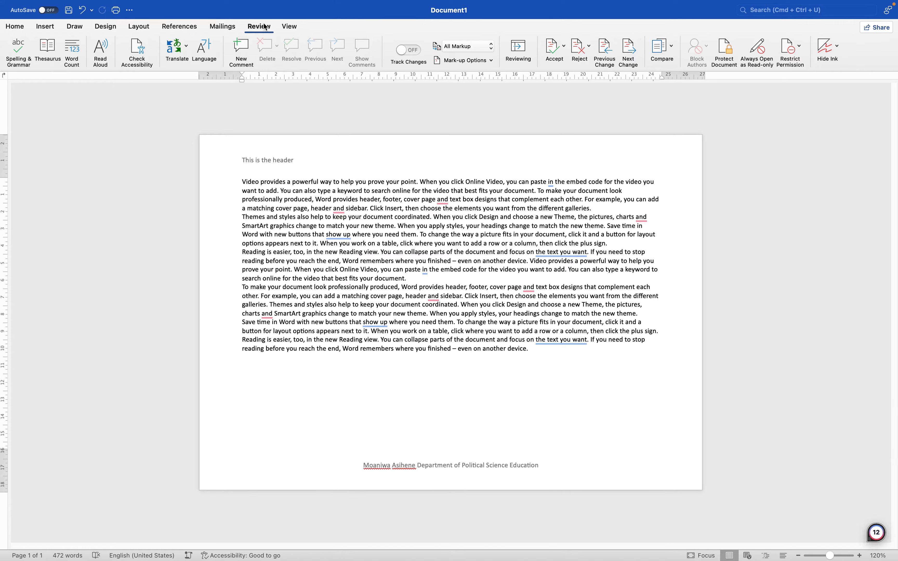
pyautogui.click(300, 26)
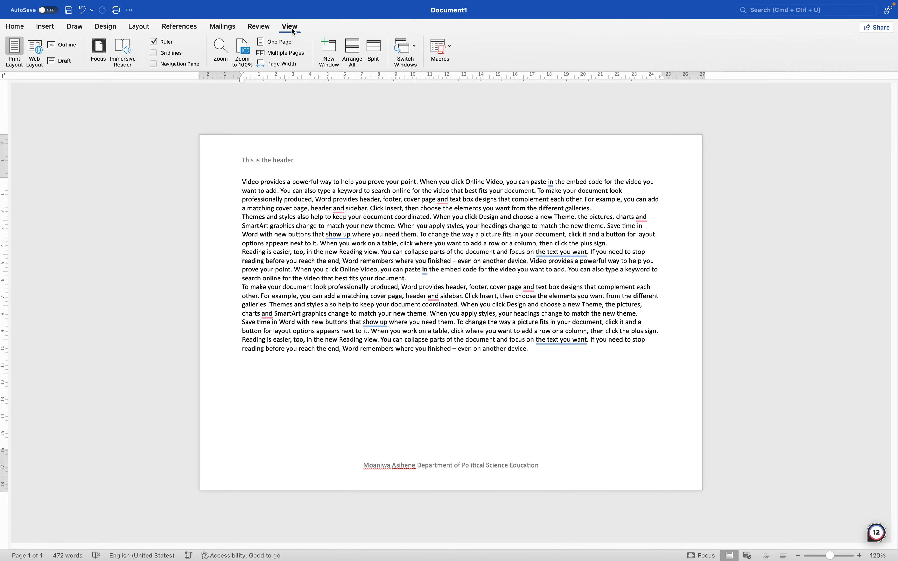
pyautogui.click(148, 28)
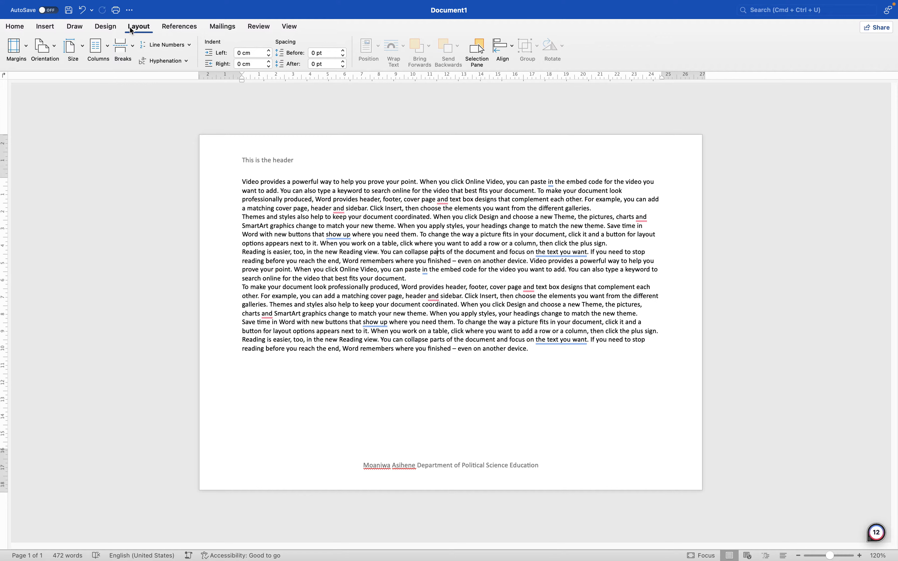
pyautogui.click(98, 27)
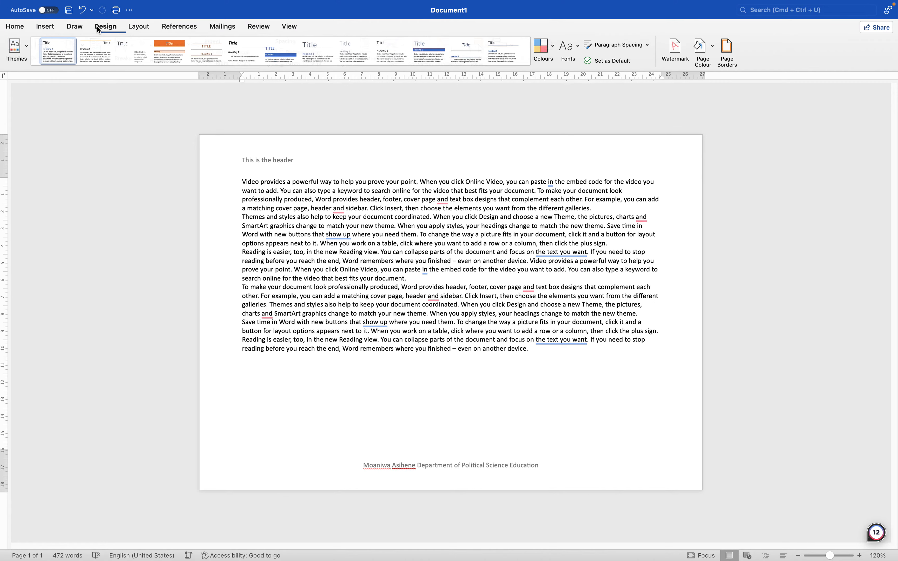
pyautogui.click(76, 26)
pyautogui.click(42, 27)
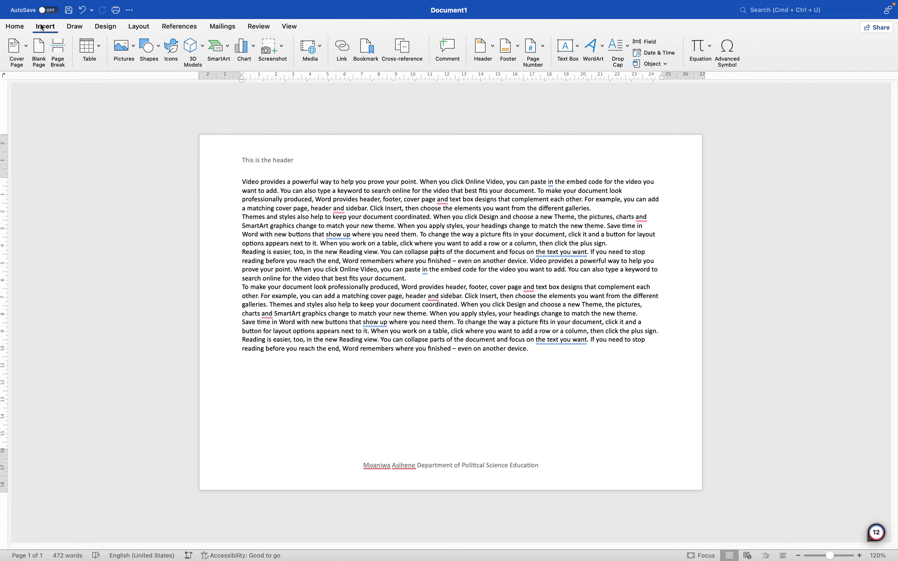
pyautogui.click(18, 27)
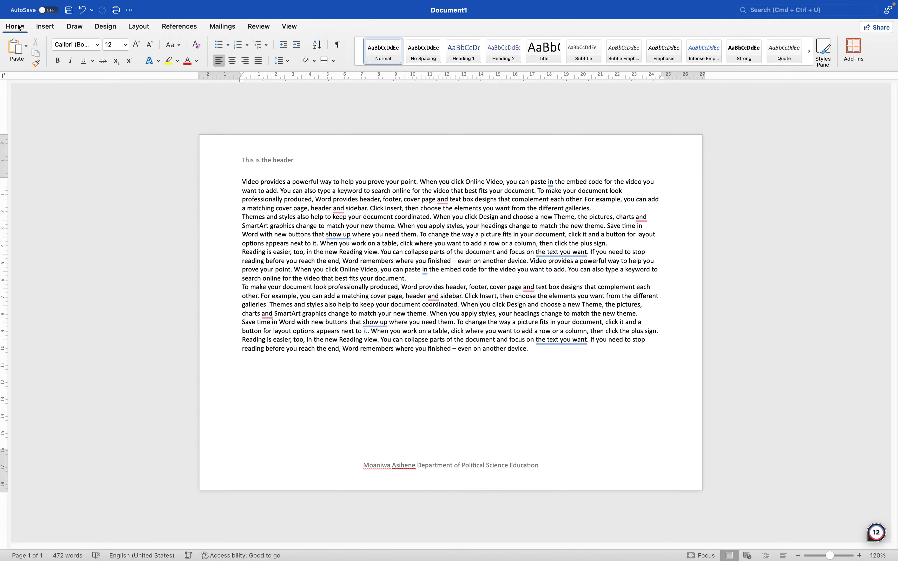
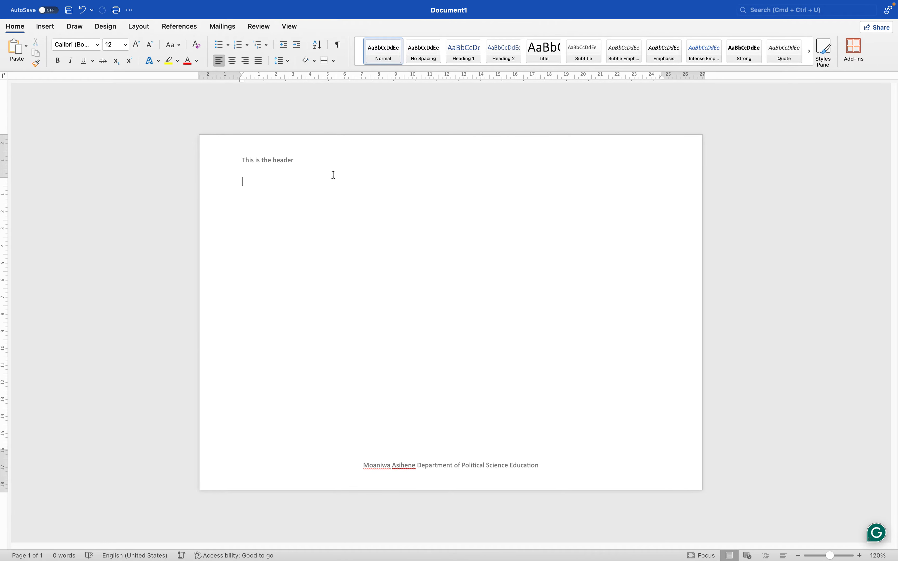
# Step: Delete the 'This is the header' text and the footer text, then return to the body
pyautogui.doubleClick(289, 162)
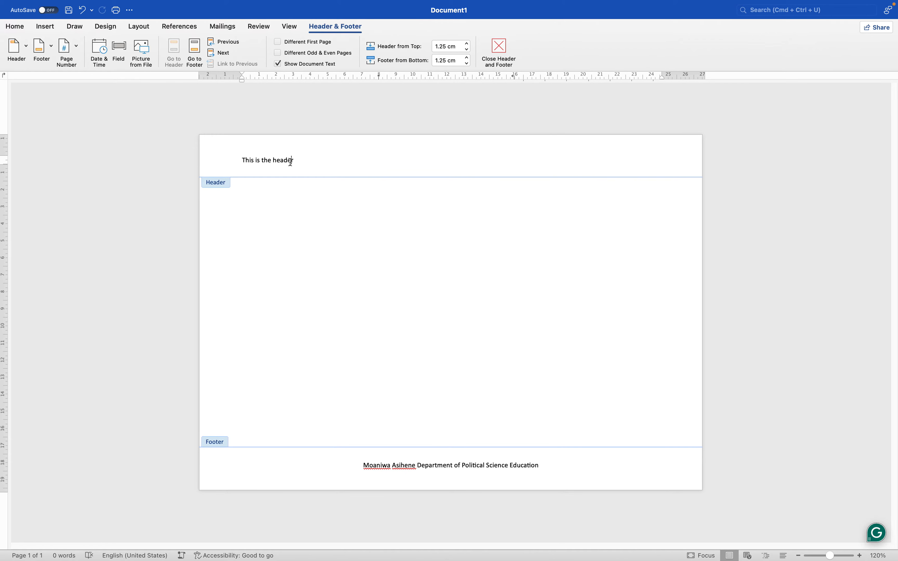
pyautogui.tripleClick(291, 162)
pyautogui.press('BackSpace')
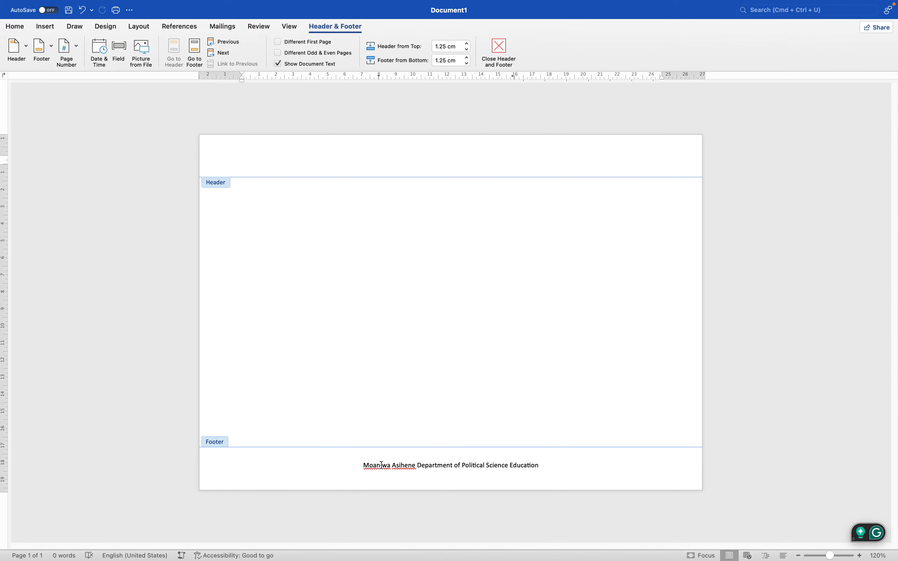
pyautogui.tripleClick(381, 465)
pyautogui.press('BackSpace')
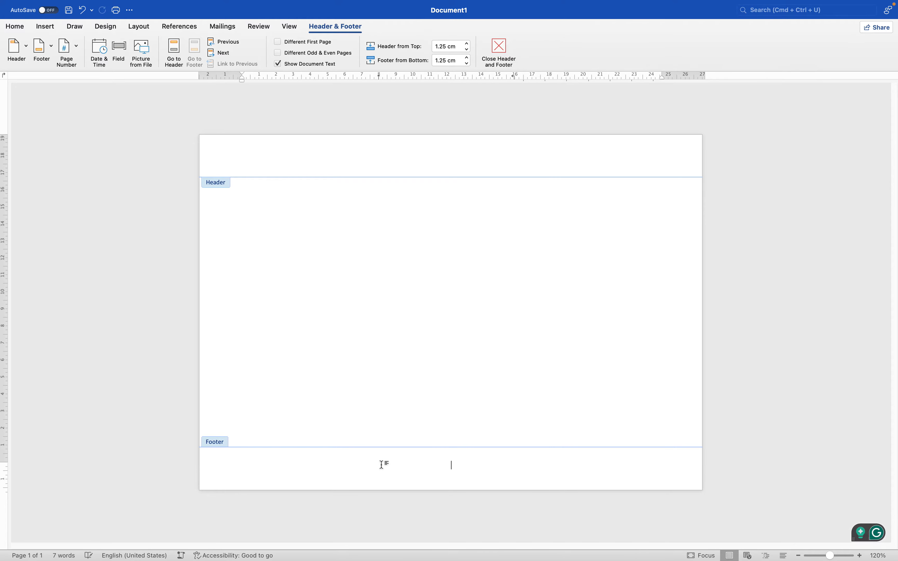
pyautogui.doubleClick(326, 264)
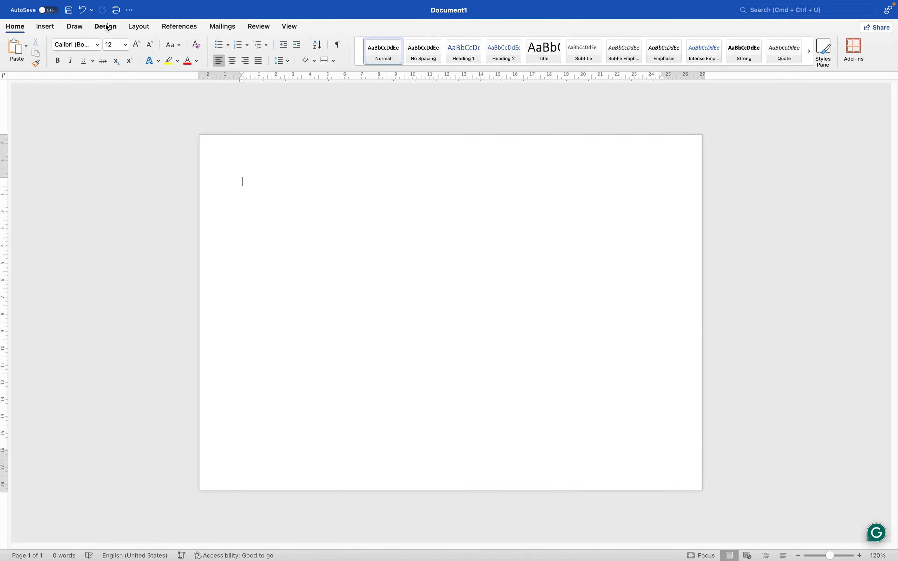
# Step: Apply the dark navy theme colour as the page colour from the Design tab
pyautogui.click(107, 26)
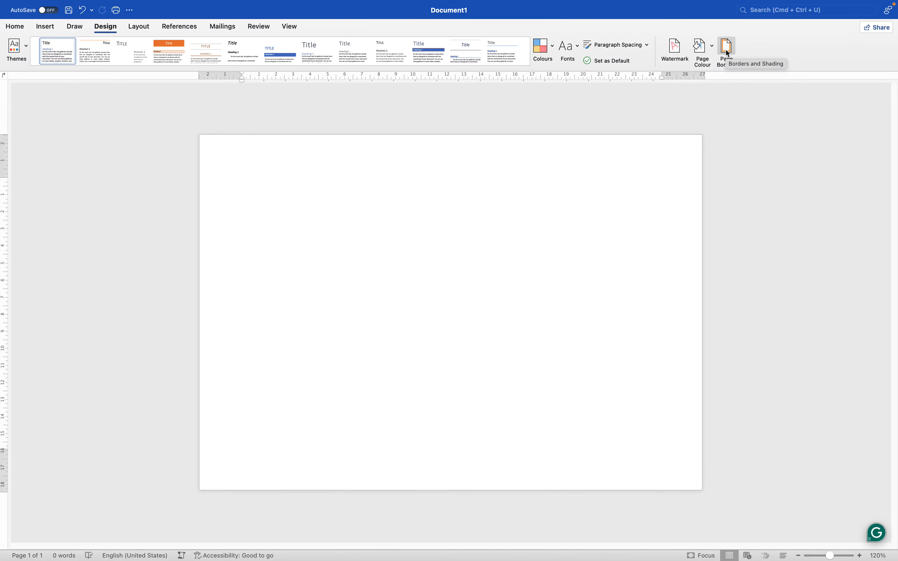
pyautogui.click(711, 47)
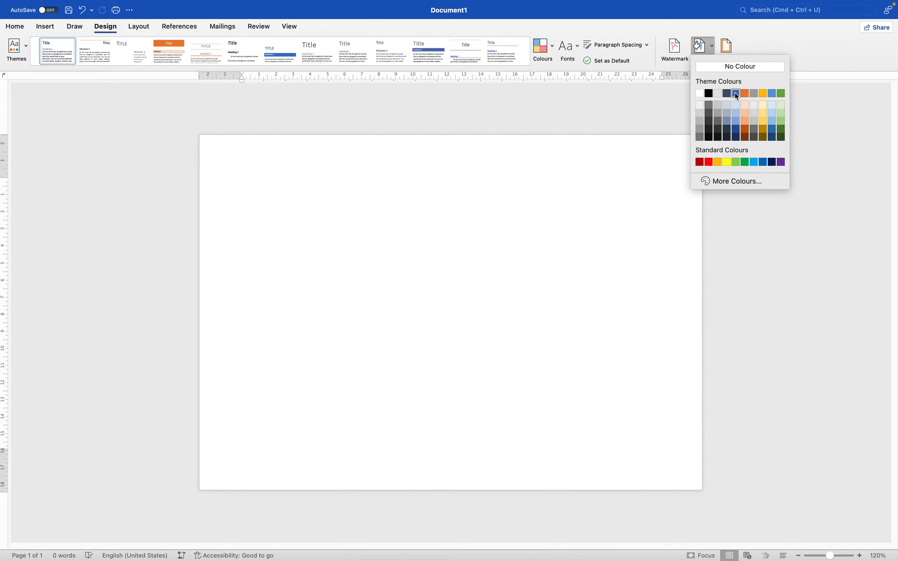
pyautogui.click(735, 136)
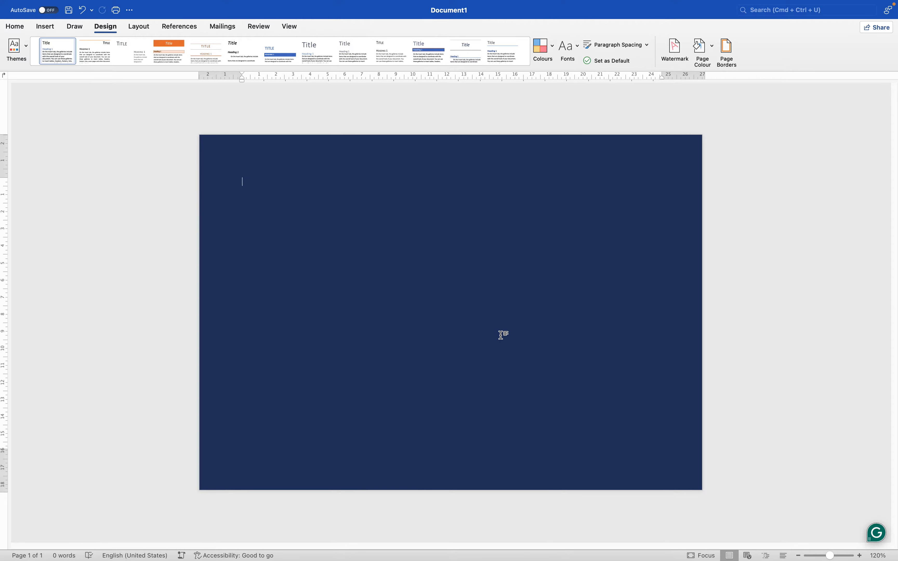
pyautogui.click(704, 52)
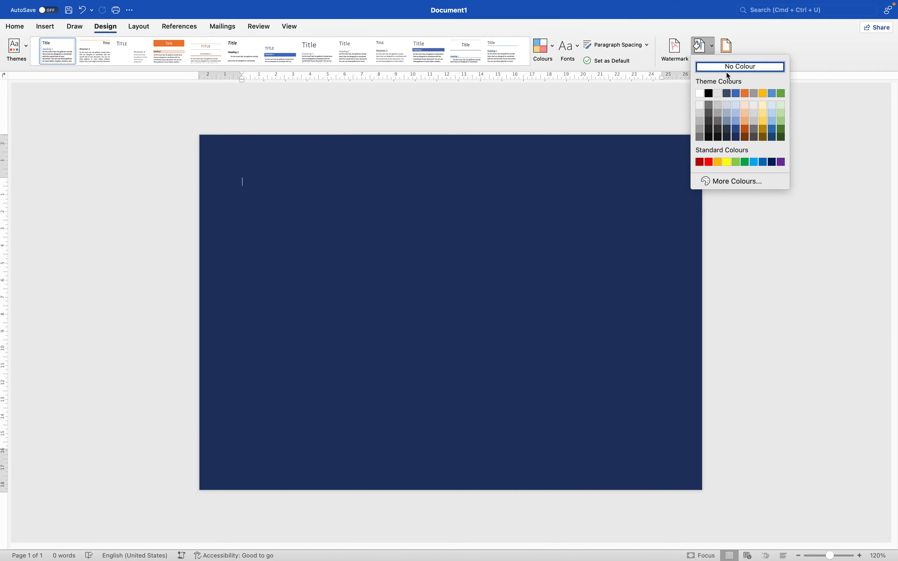
pyautogui.click(742, 181)
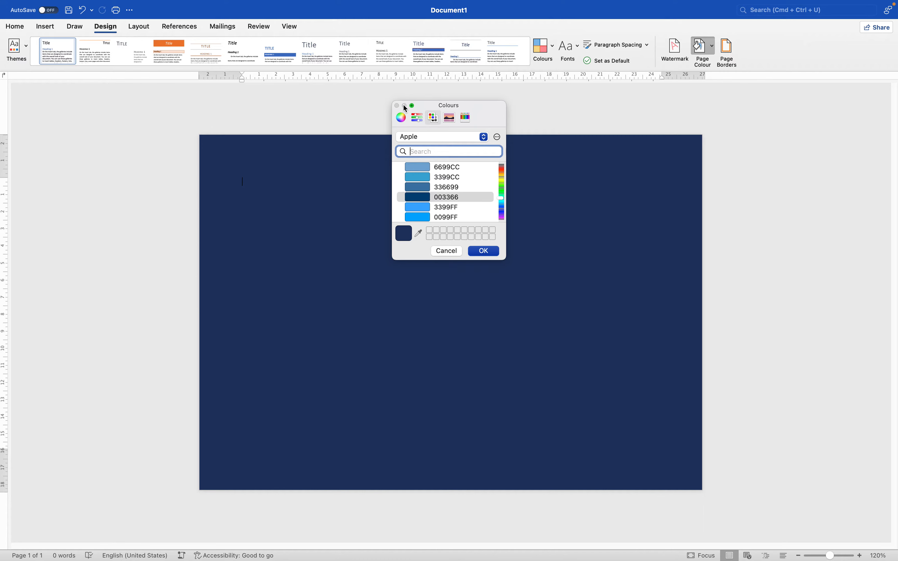
pyautogui.click(447, 251)
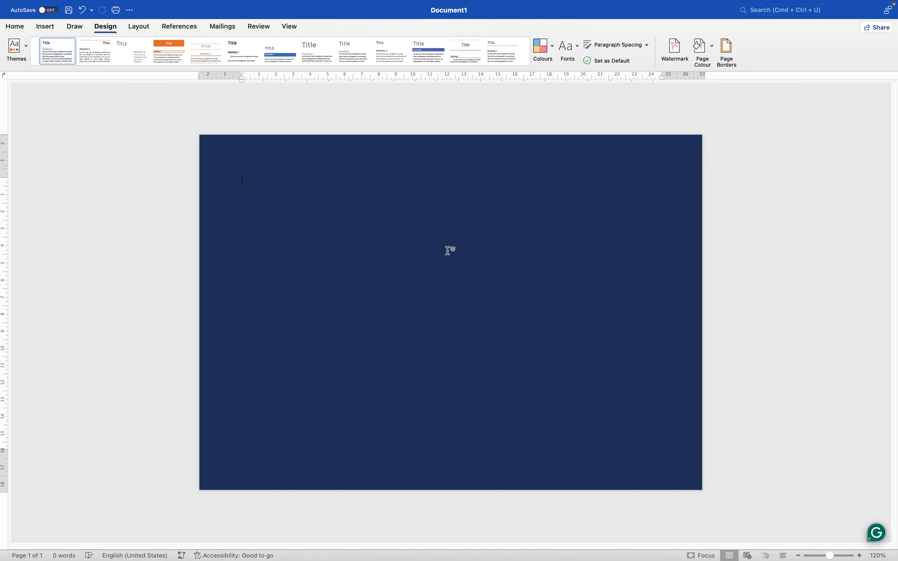
pyautogui.click(710, 49)
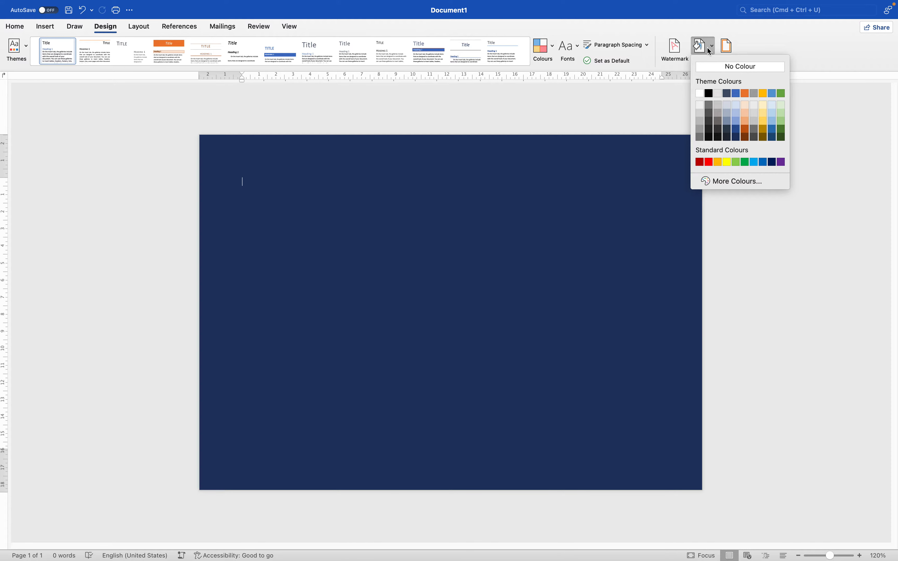
pyautogui.click(729, 182)
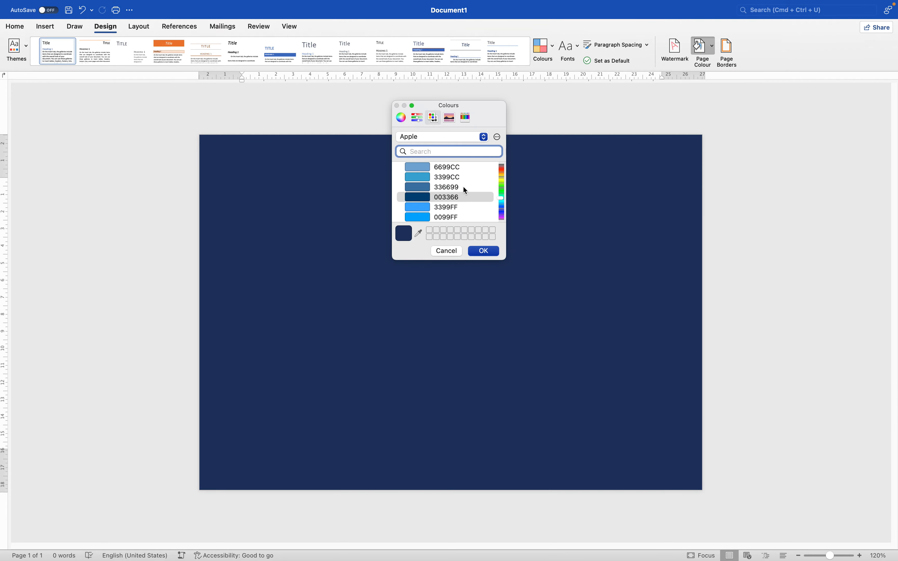
pyautogui.scroll(-5, 463, 186)
pyautogui.scroll(10, 463, 187)
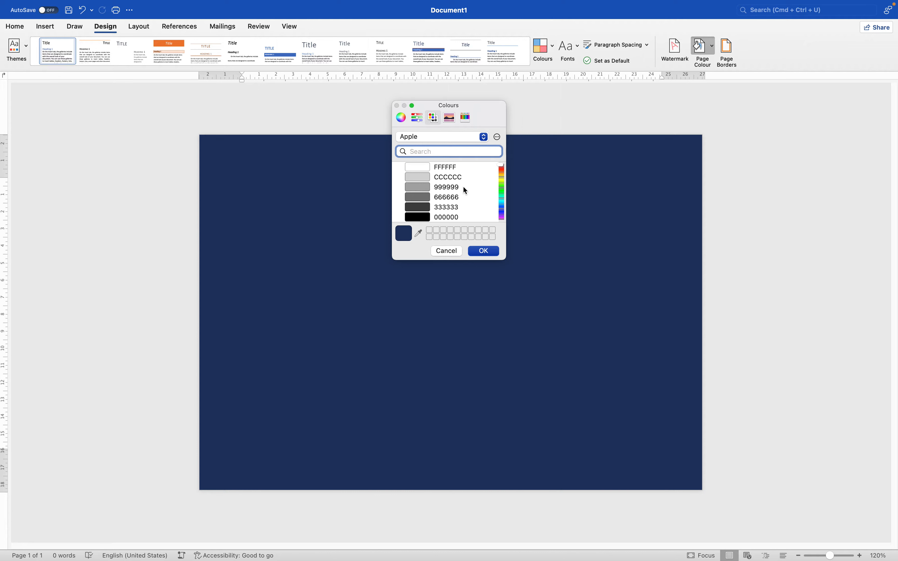
pyautogui.click(453, 248)
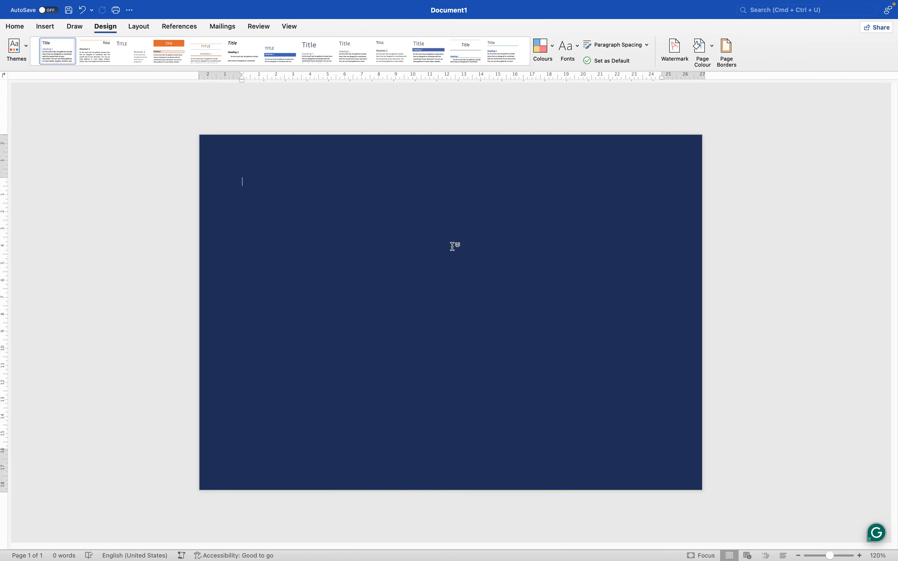
pyautogui.click(712, 48)
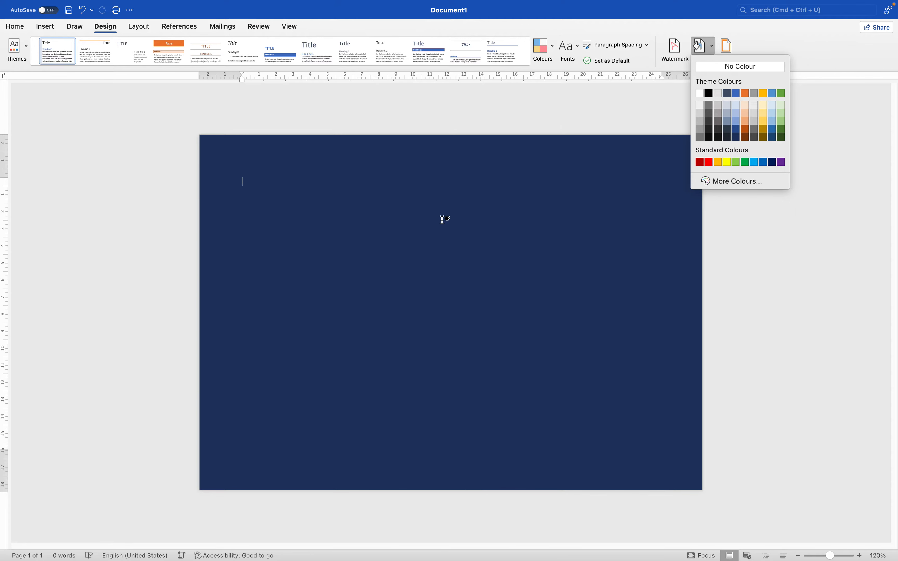
pyautogui.click(420, 224)
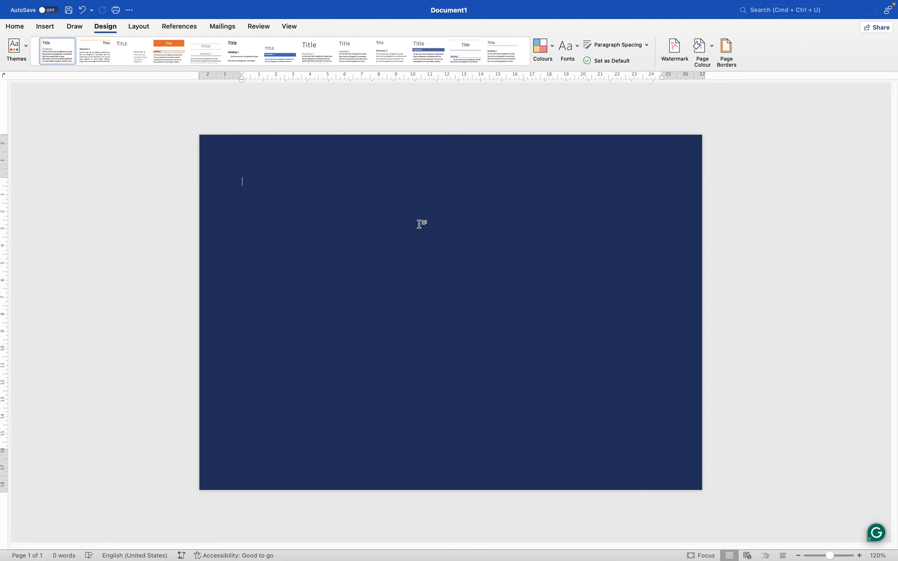
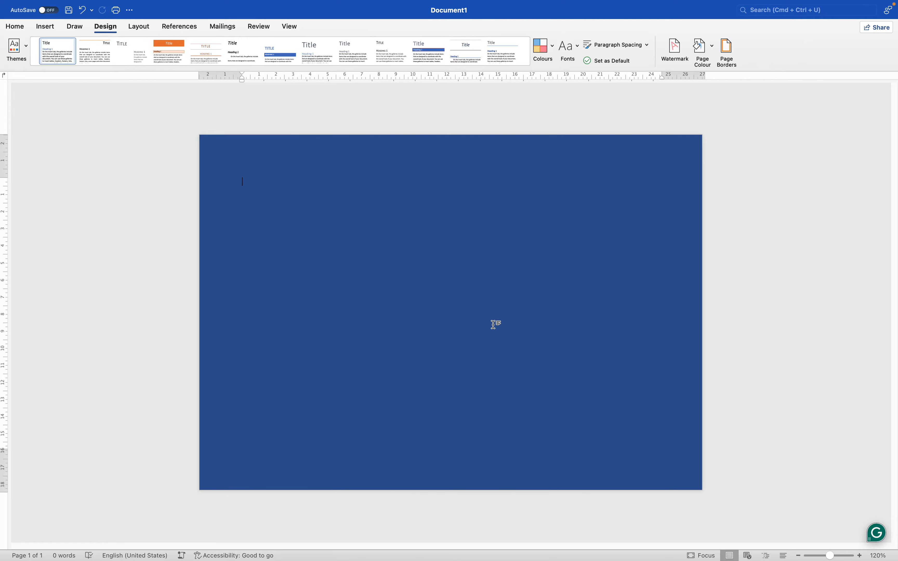
# Step: Start a page border in orange, trying a 3 pt width
pyautogui.click(726, 46)
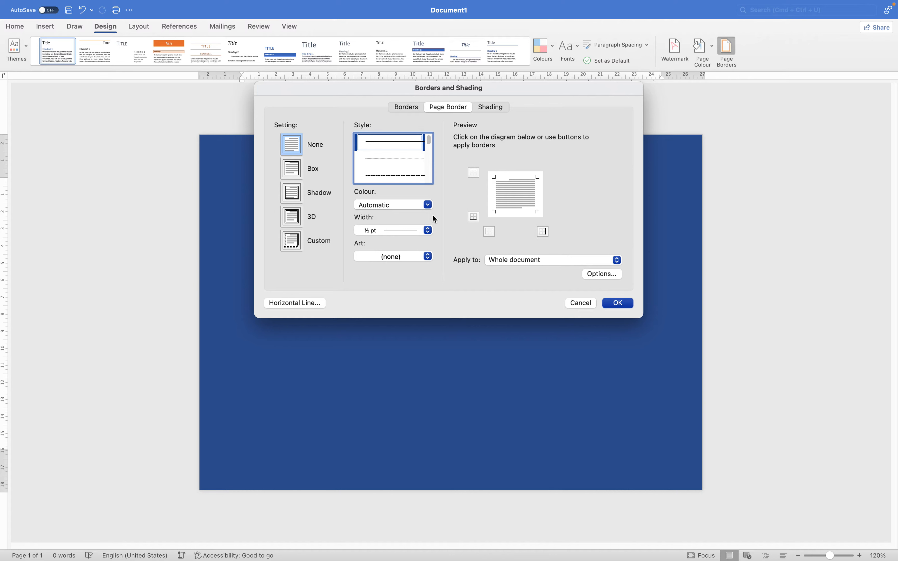
pyautogui.click(428, 205)
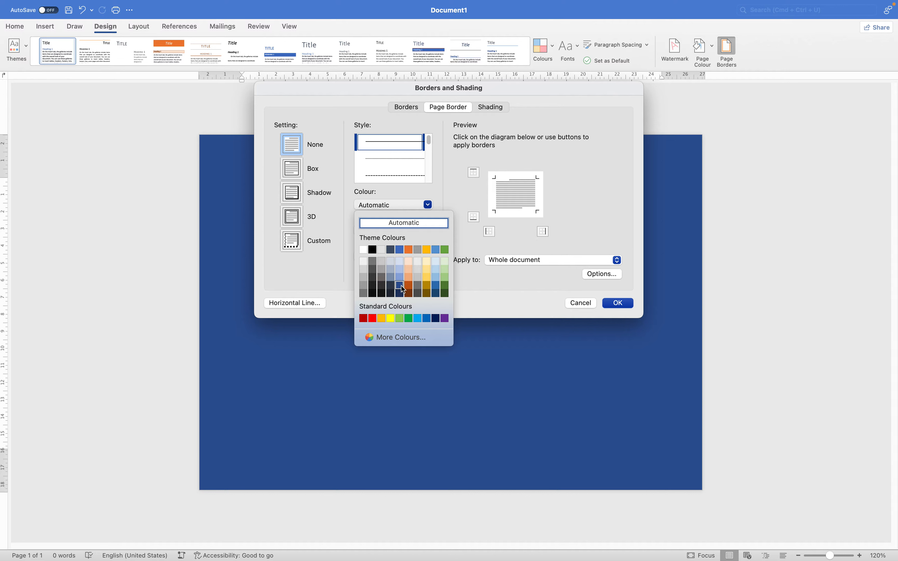
pyautogui.click(408, 249)
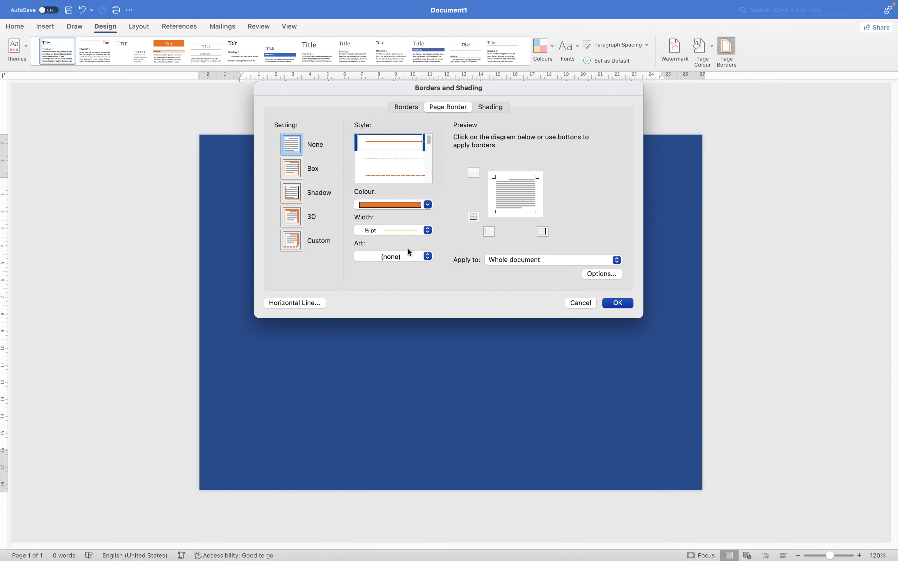
pyautogui.click(428, 229)
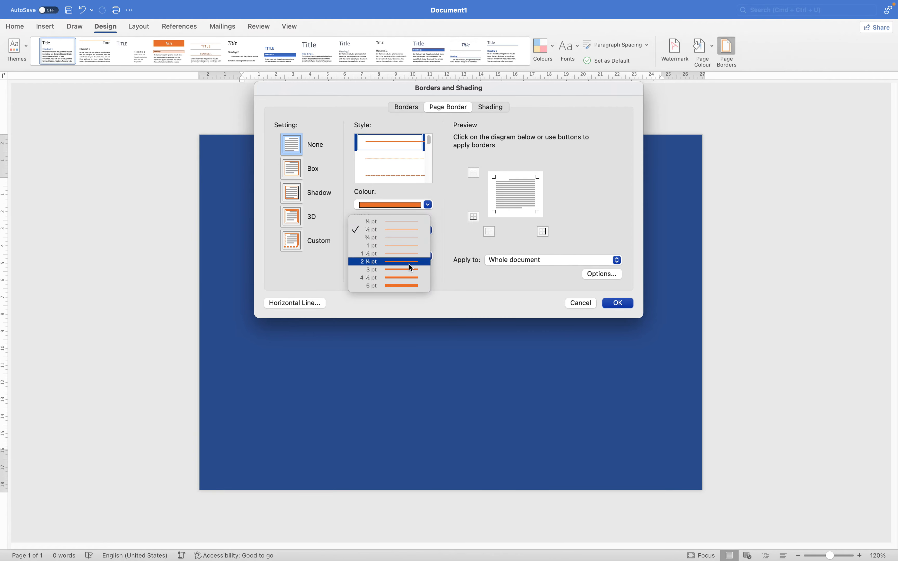
pyautogui.click(406, 271)
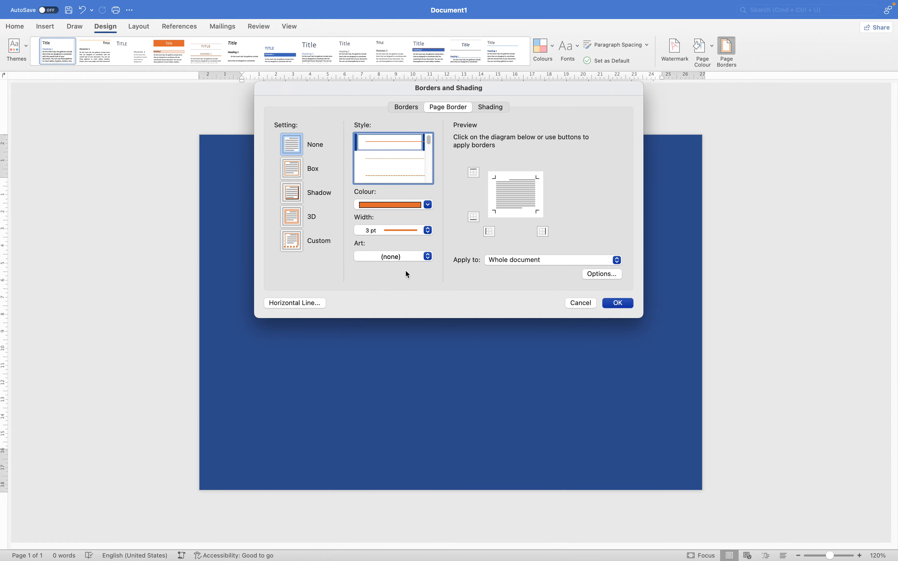
pyautogui.click(427, 257)
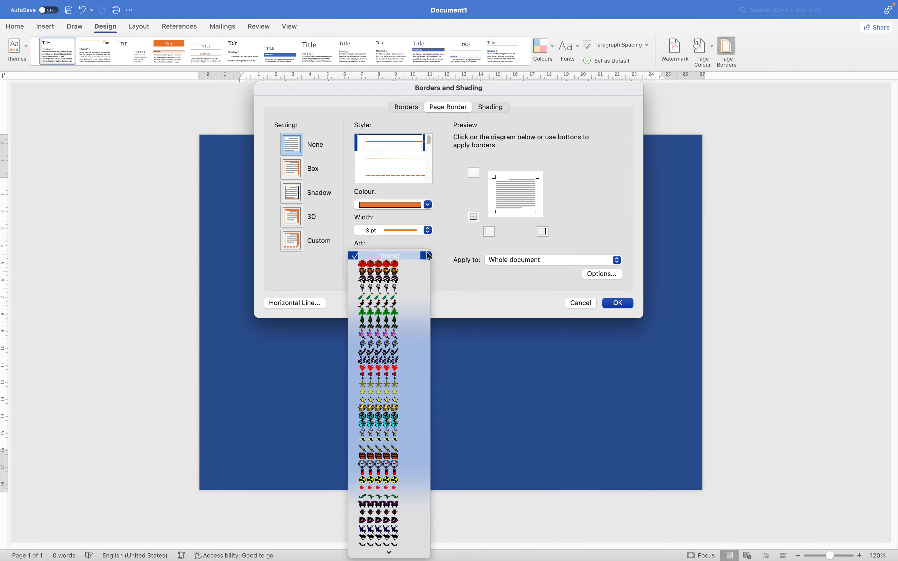
pyautogui.click(427, 256)
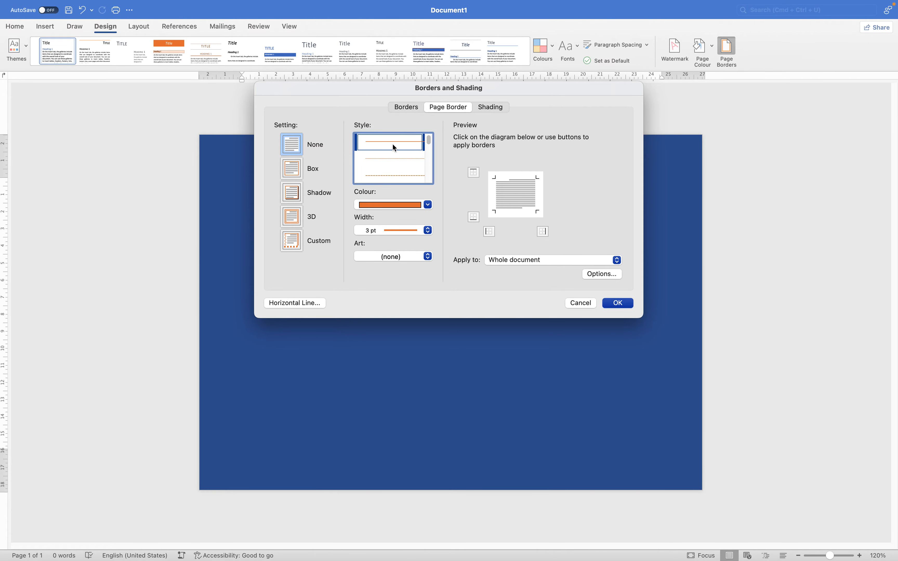
# Step: Set the border style to dash-dot with a 2 ¼ pt width
pyautogui.click(393, 159)
pyautogui.click(395, 174)
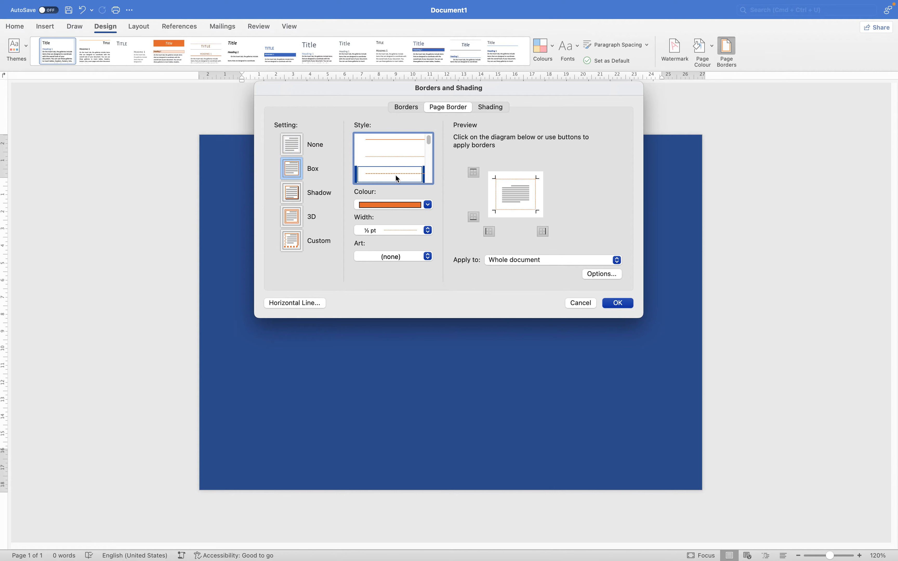
pyautogui.scroll(-1, 395, 174)
pyautogui.scroll(-1, 395, 174)
pyautogui.click(396, 172)
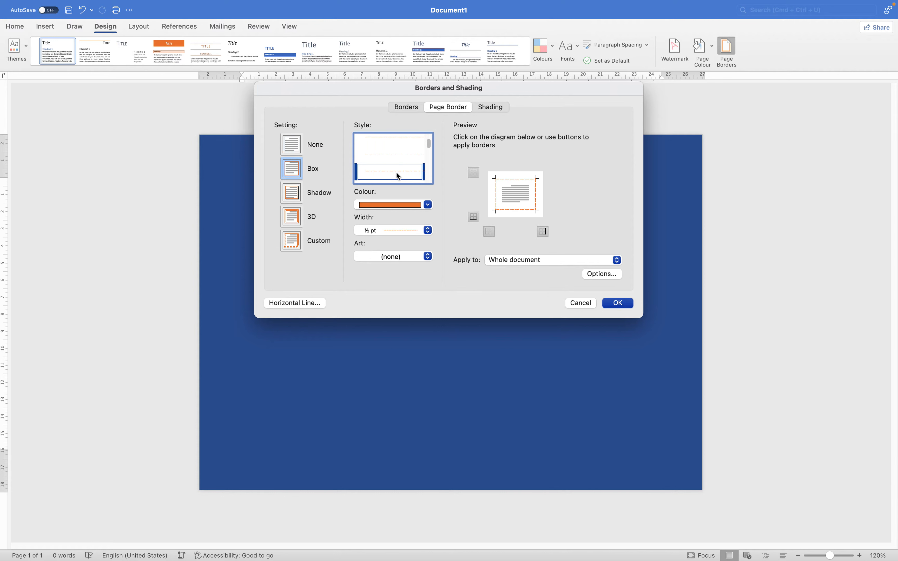
pyautogui.click(427, 229)
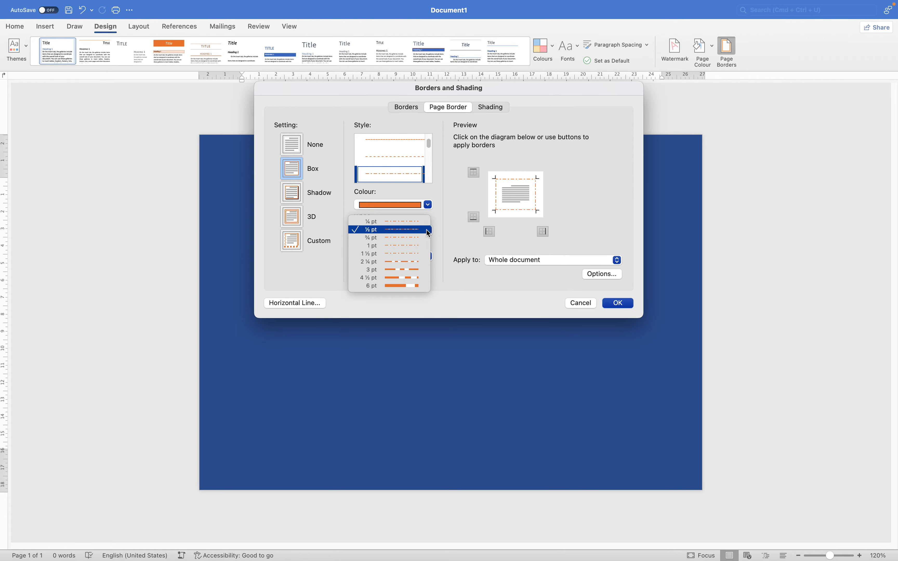
pyautogui.click(407, 262)
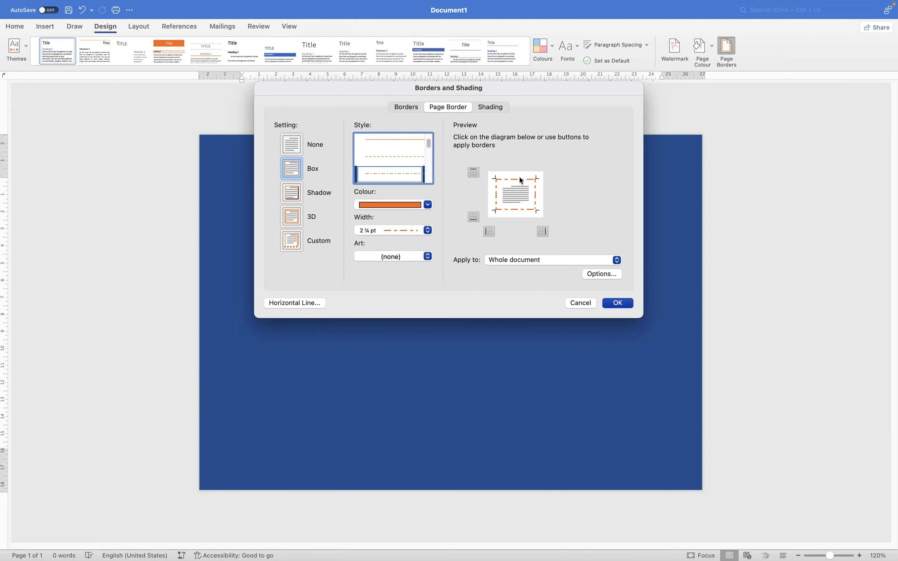
# Step: Toggle the top, bottom, left and right edges off and back on, then apply the border
pyautogui.click(474, 173)
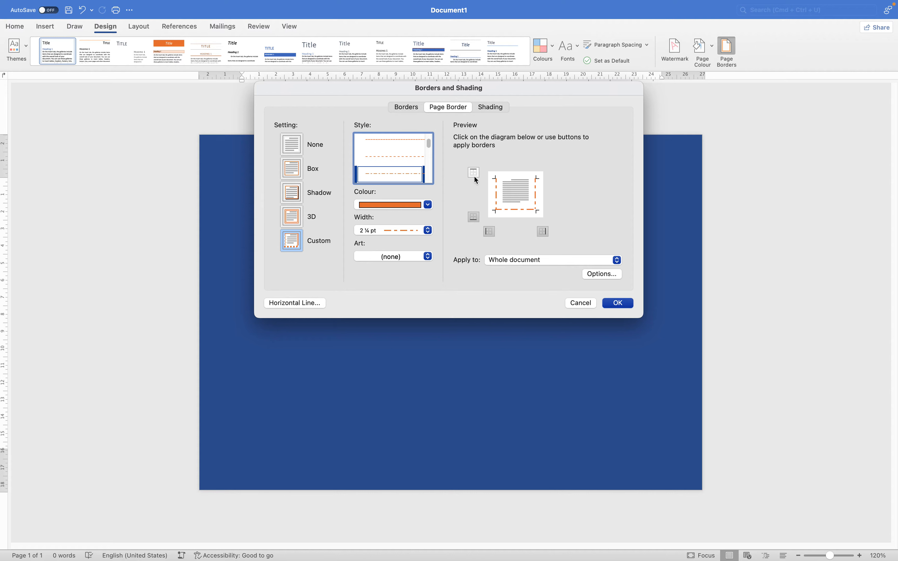
pyautogui.click(474, 175)
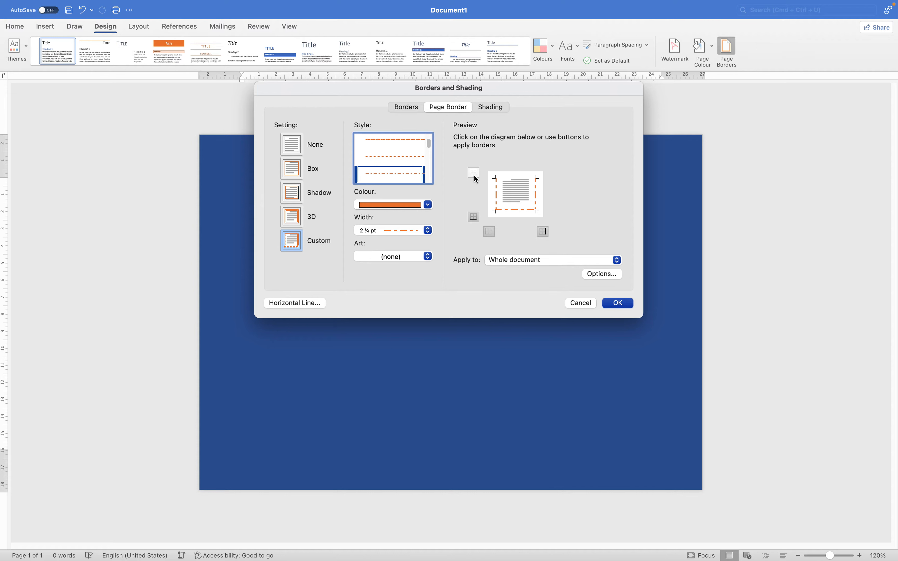
pyautogui.click(476, 217)
pyautogui.click(489, 231)
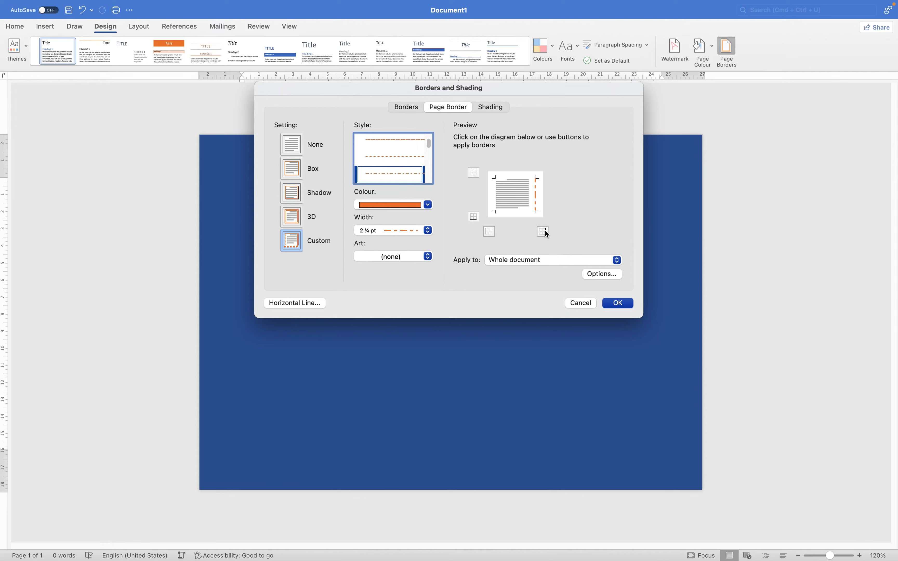
pyautogui.click(544, 231)
pyautogui.click(543, 231)
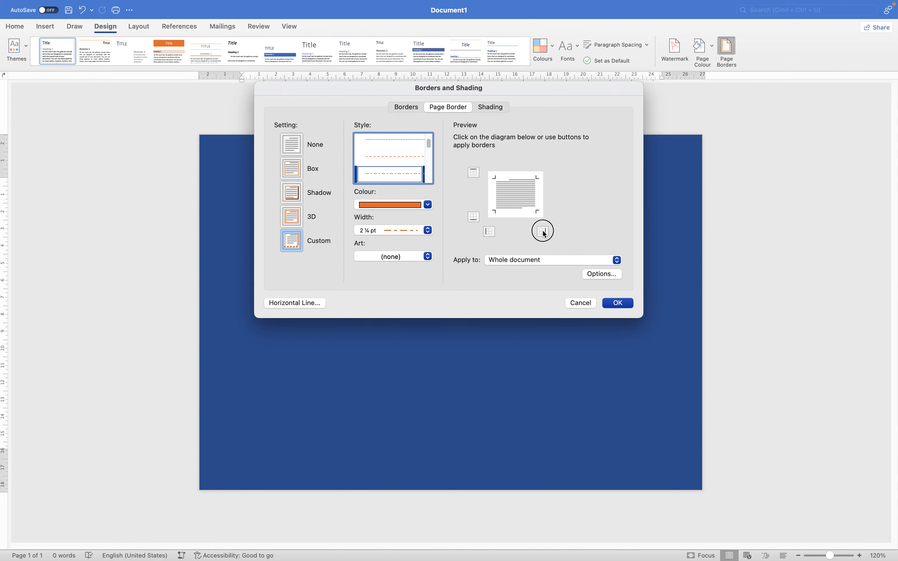
pyautogui.click(489, 231)
pyautogui.click(475, 217)
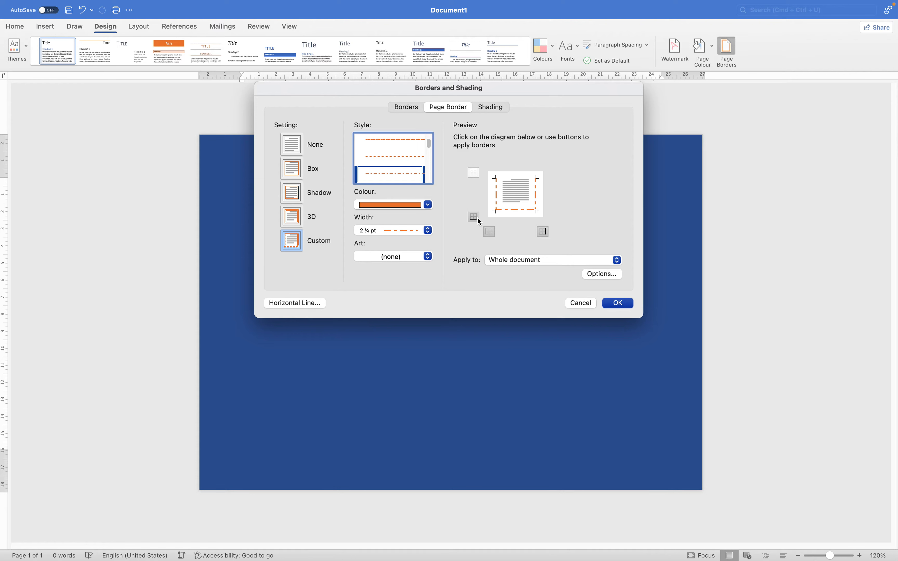
pyautogui.click(473, 173)
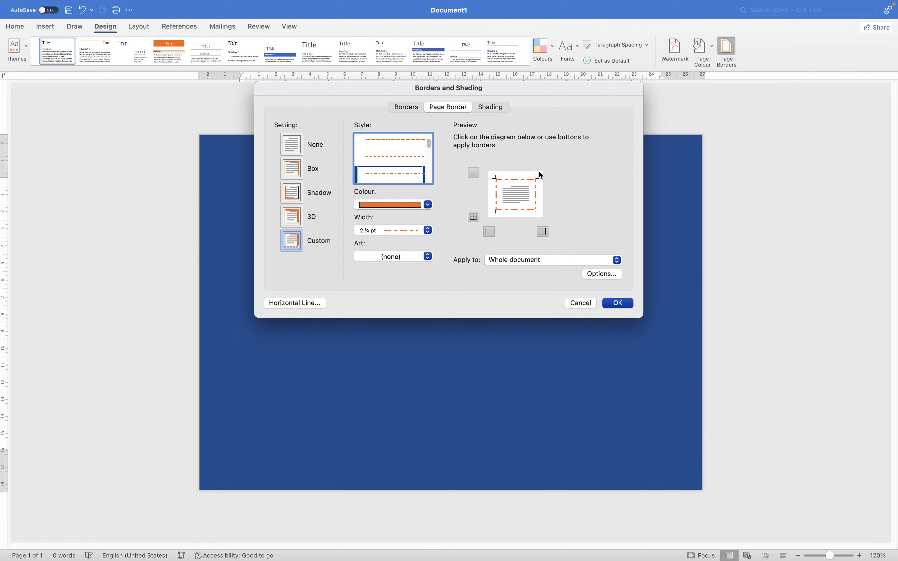
pyautogui.click(620, 304)
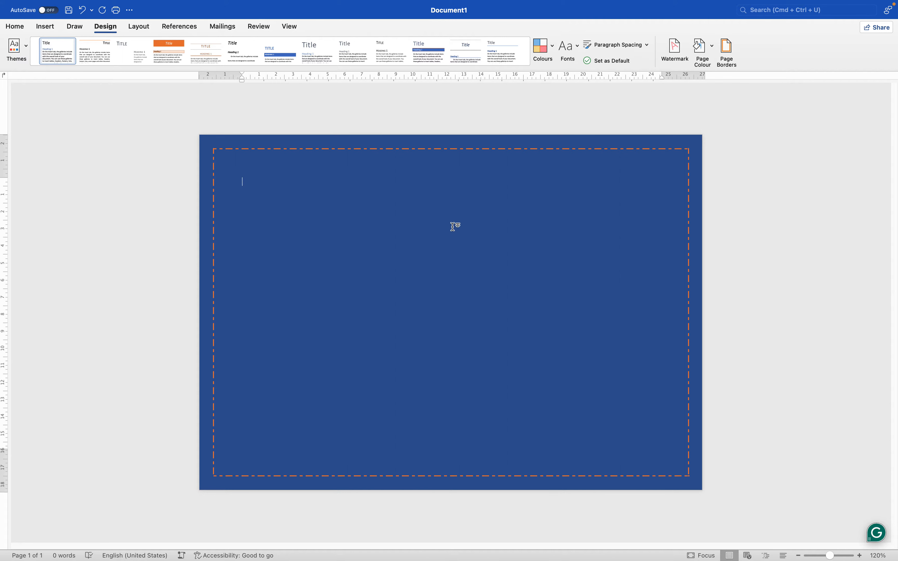
# Step: Swap the dash-dot border for the 12 pt yellow stars art border on all four sides
pyautogui.click(725, 57)
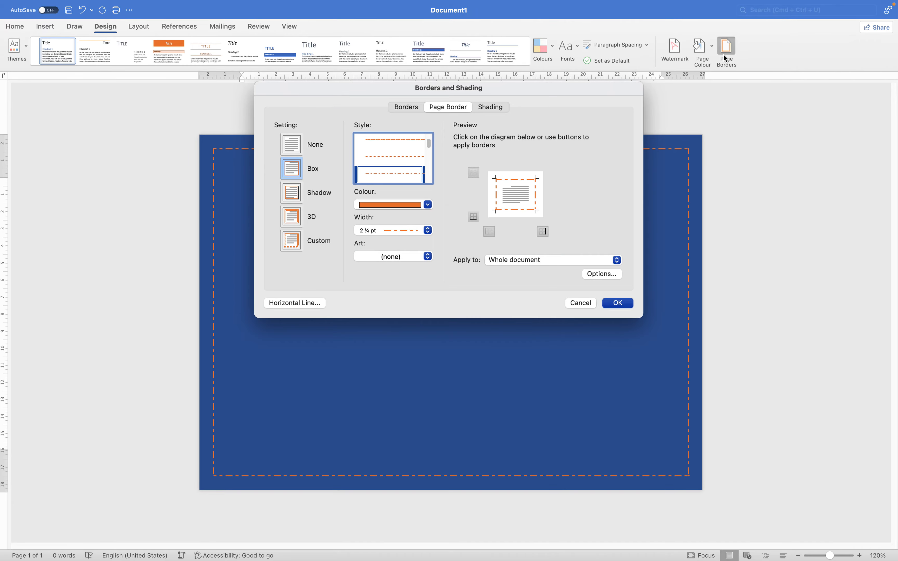
pyautogui.click(427, 256)
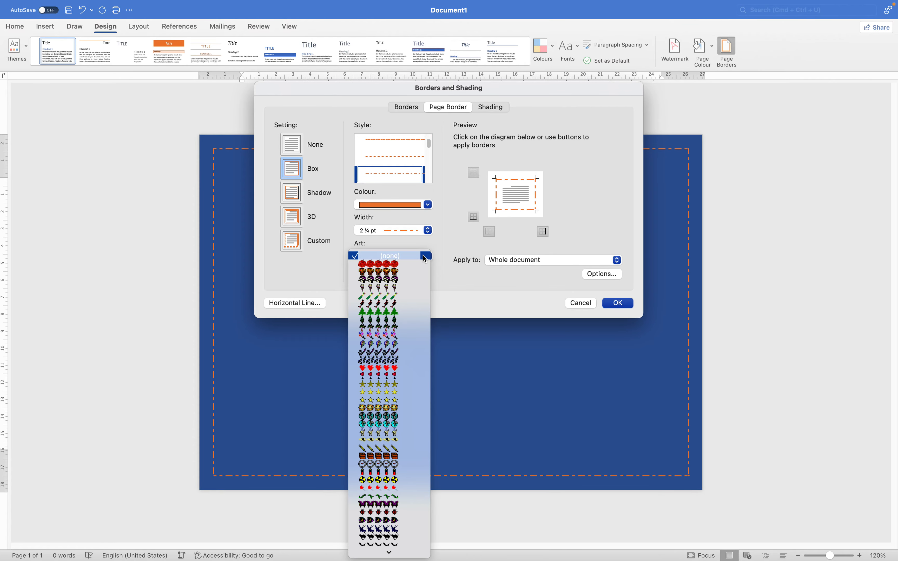
pyautogui.click(385, 394)
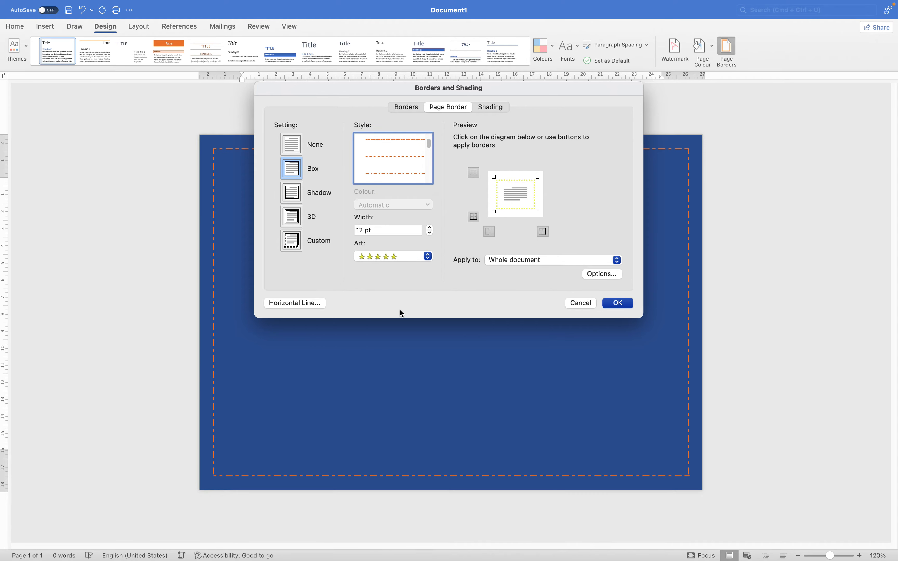
pyautogui.click(475, 173)
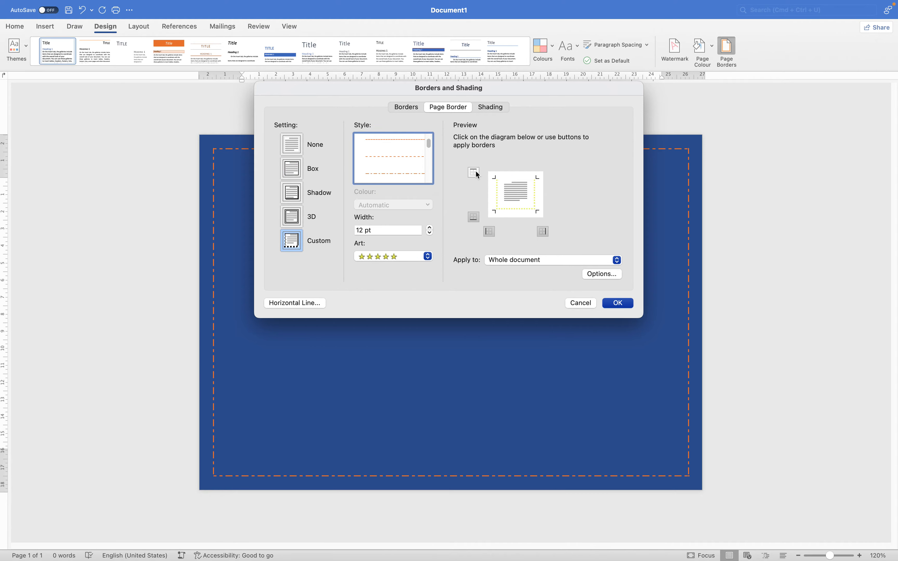
pyautogui.click(475, 173)
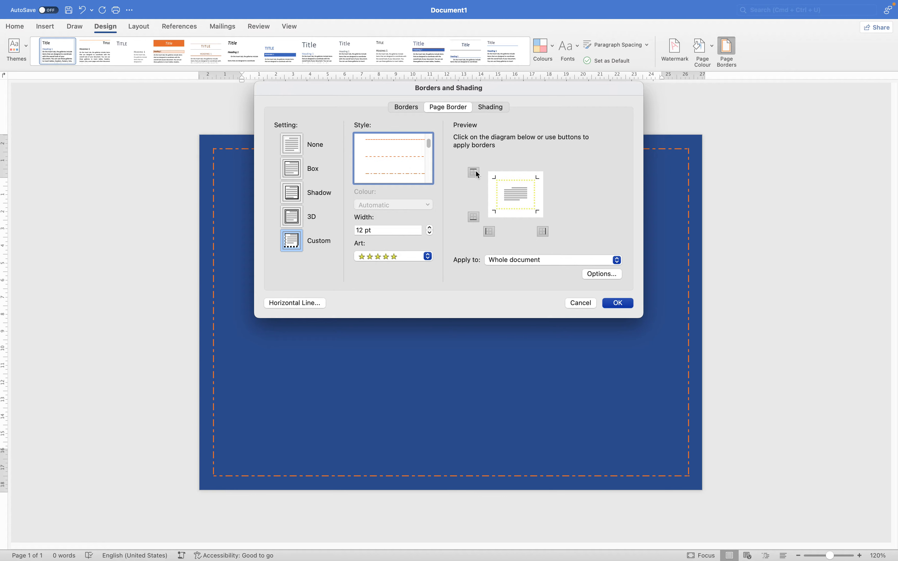
pyautogui.click(618, 303)
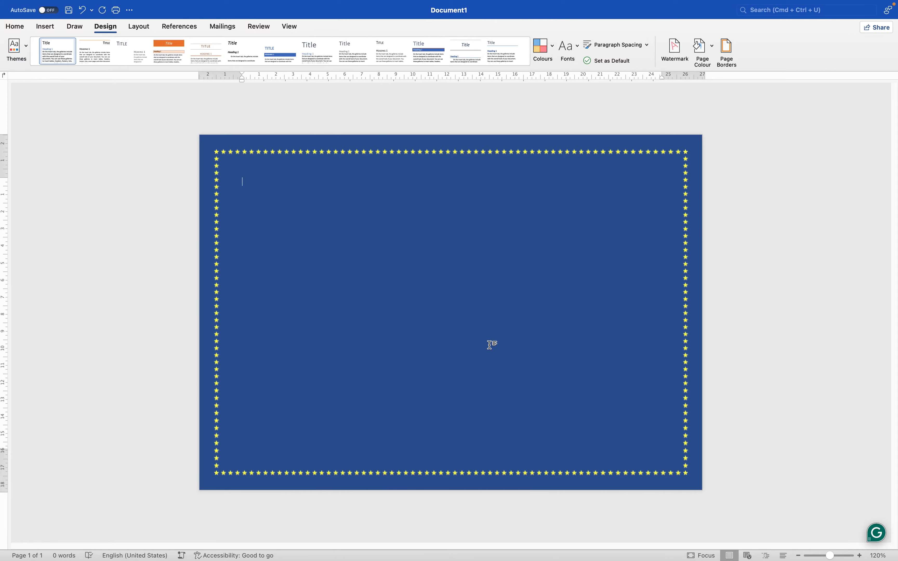
# Step: Switch to the Home tab and clear a line of stray test characters from the page
pyautogui.click(15, 26)
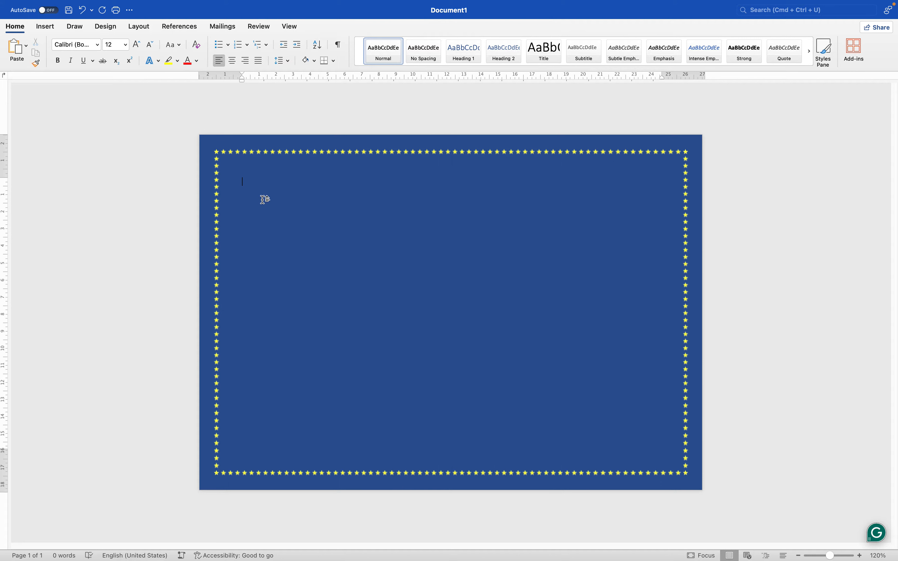
pyautogui.write('ghgshhgshsgsgsghhggs')
pyautogui.press('super+a')
pyautogui.press('BackSpace')
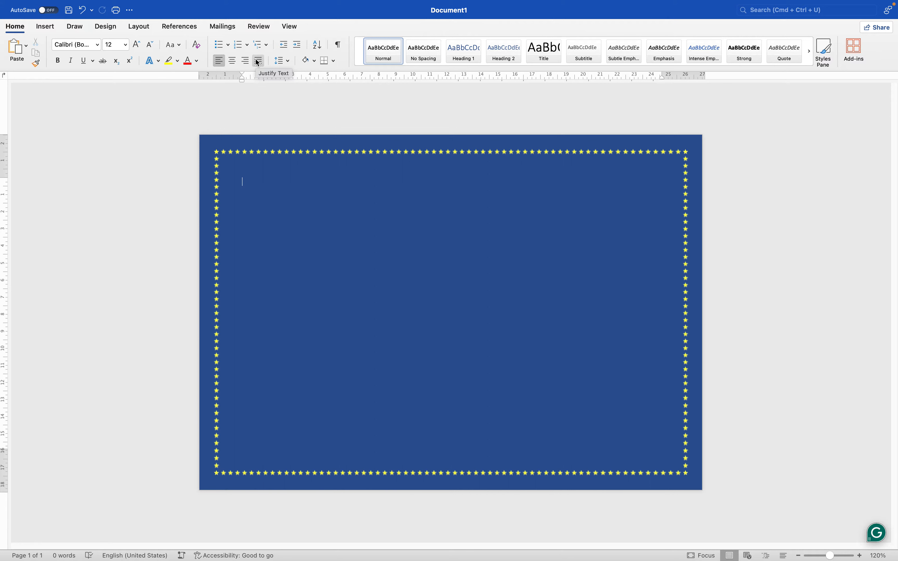
# Step: Generate five sample paragraphs with =rand(5,5) and put the cursor in the first paragraph
pyautogui.write('=ra')
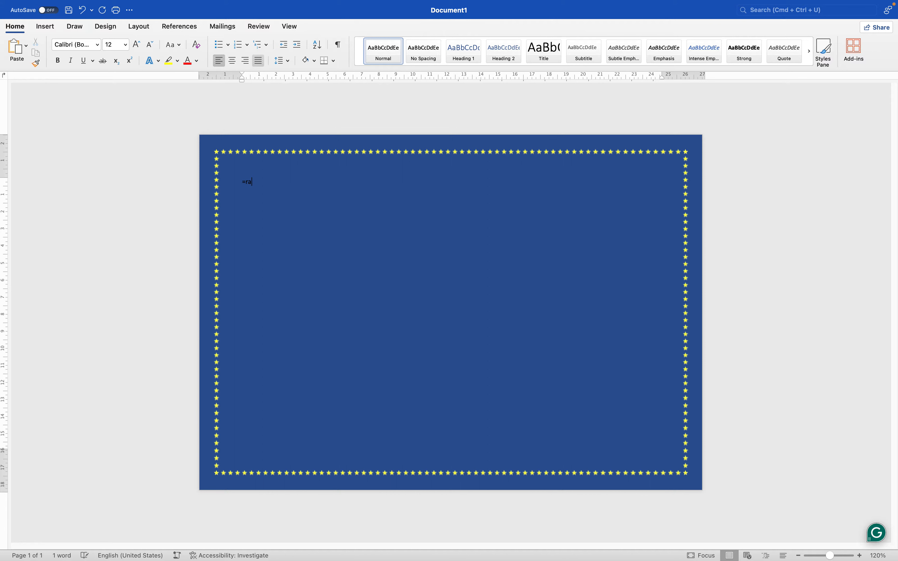
pyautogui.write('nd(5,5)')
pyautogui.press('Return')
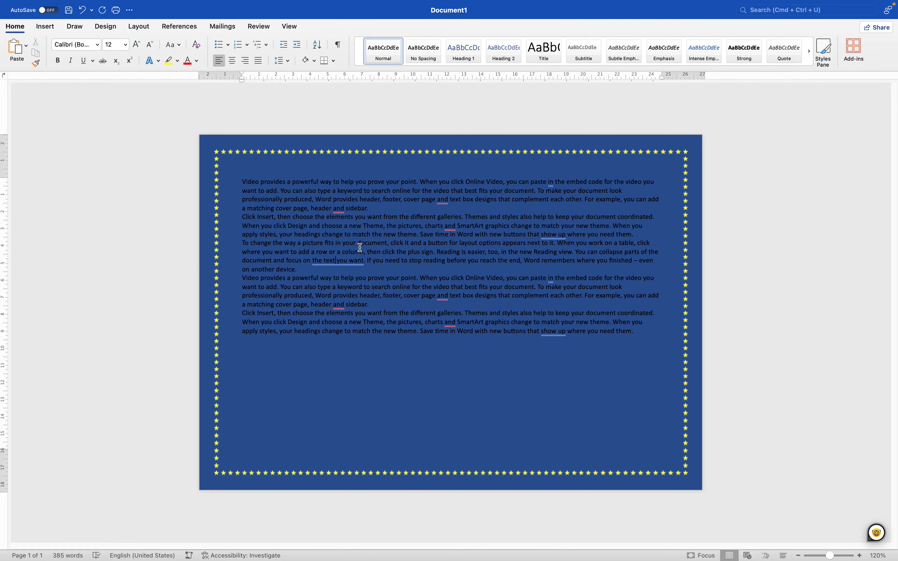
pyautogui.moveTo(351, 260)
pyautogui.click(259, 189)
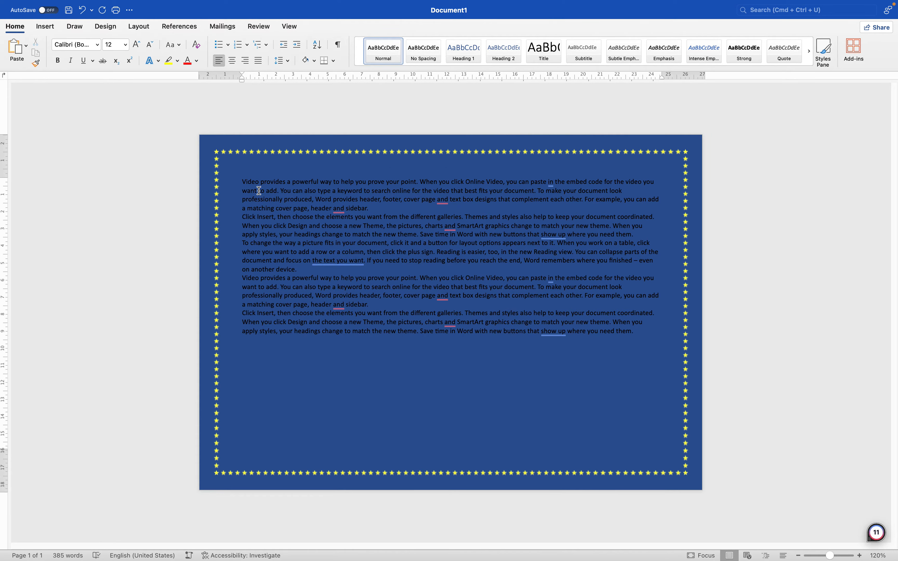
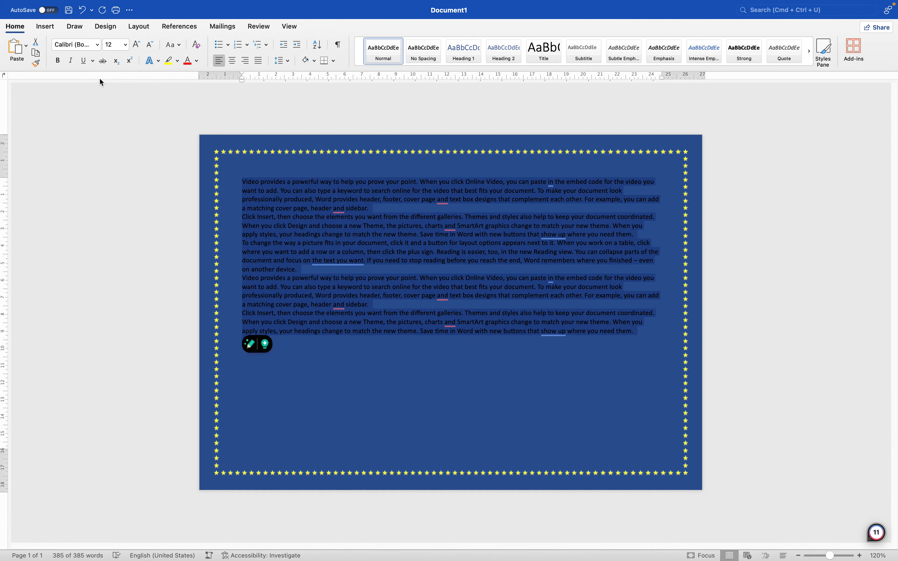
# Step: Colour the selected text white and click away to see it on the navy page
pyautogui.click(197, 61)
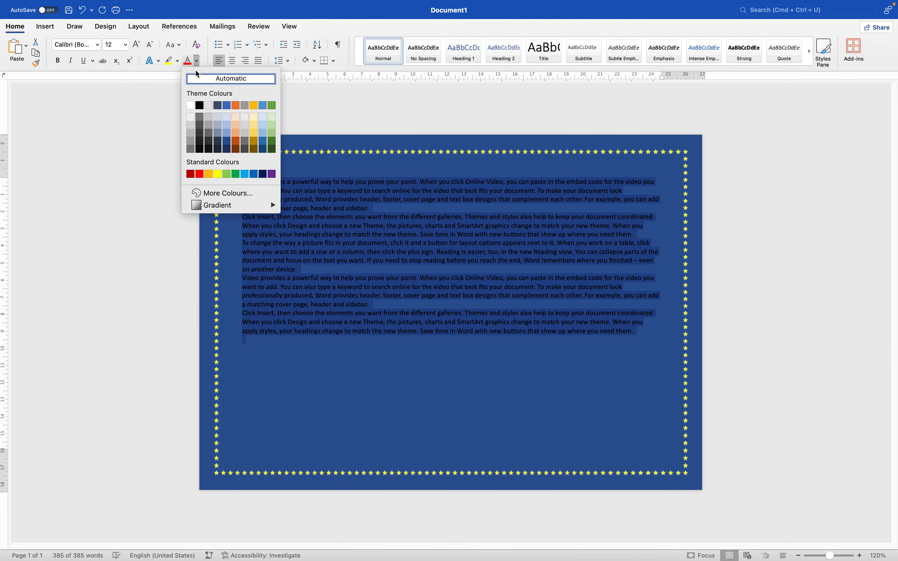
pyautogui.click(190, 106)
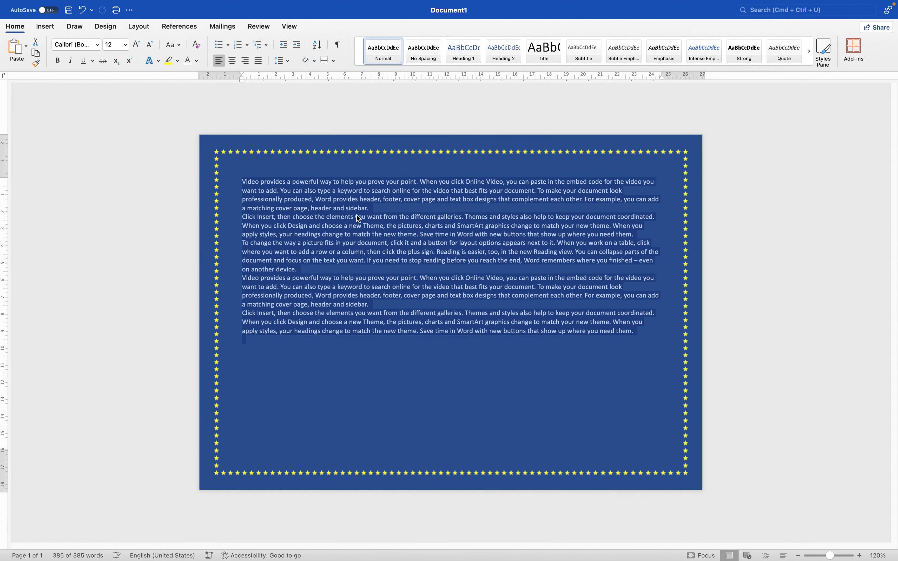
pyautogui.click(384, 279)
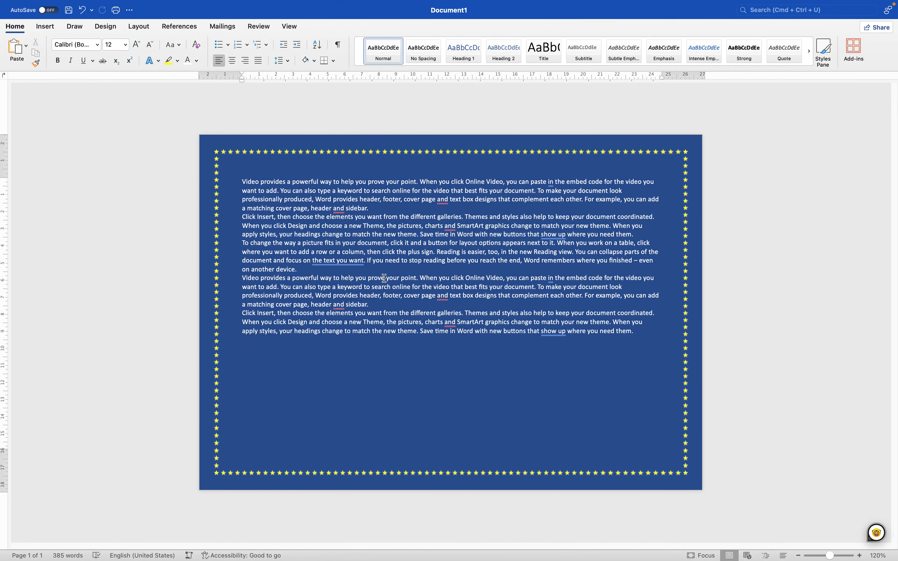
# Step: Centre the first paragraph
pyautogui.click(331, 190)
pyautogui.click(341, 242)
pyautogui.click(336, 296)
pyautogui.click(233, 60)
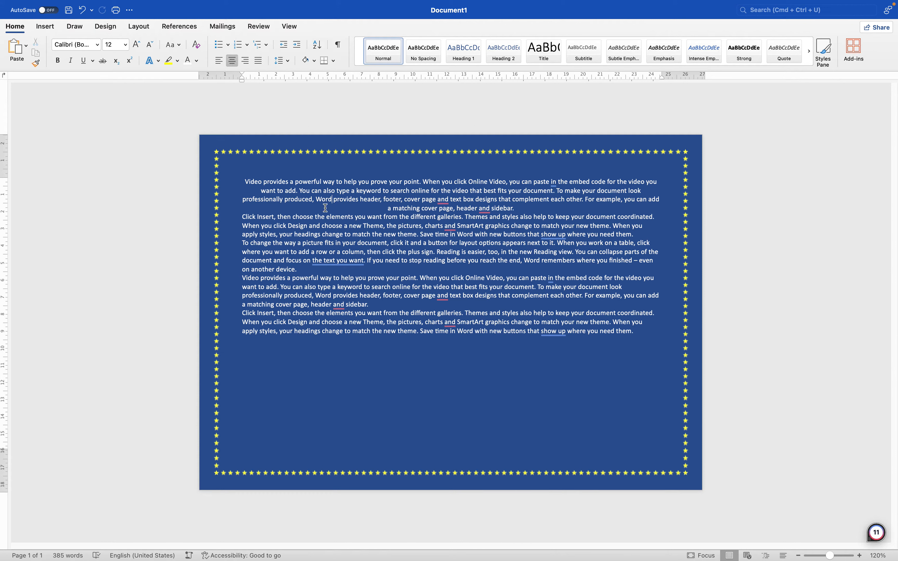
# Step: Right-align the 'To change the way' paragraph, justify 'Click Insert', then select all text
pyautogui.click(338, 241)
pyautogui.click(246, 62)
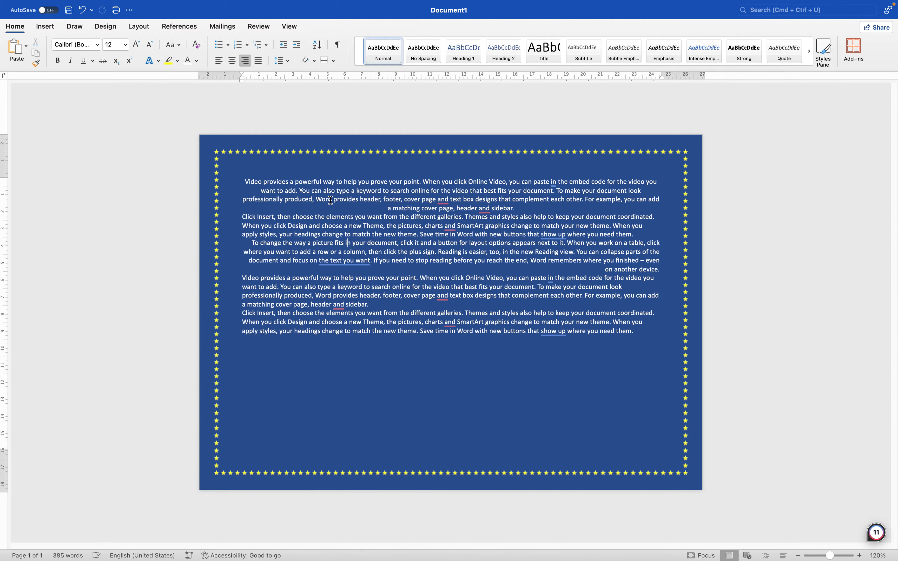
pyautogui.click(328, 218)
pyautogui.click(258, 61)
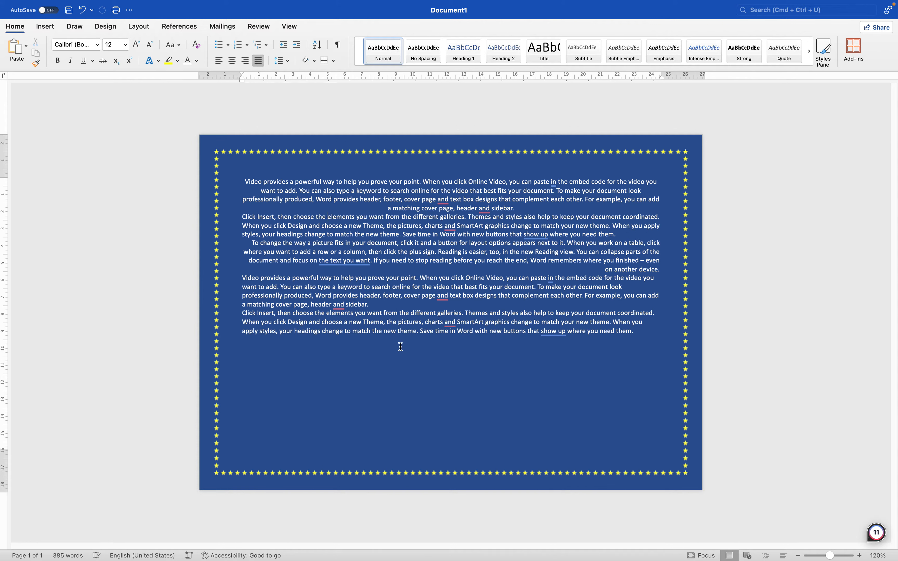
pyautogui.press('super+a')
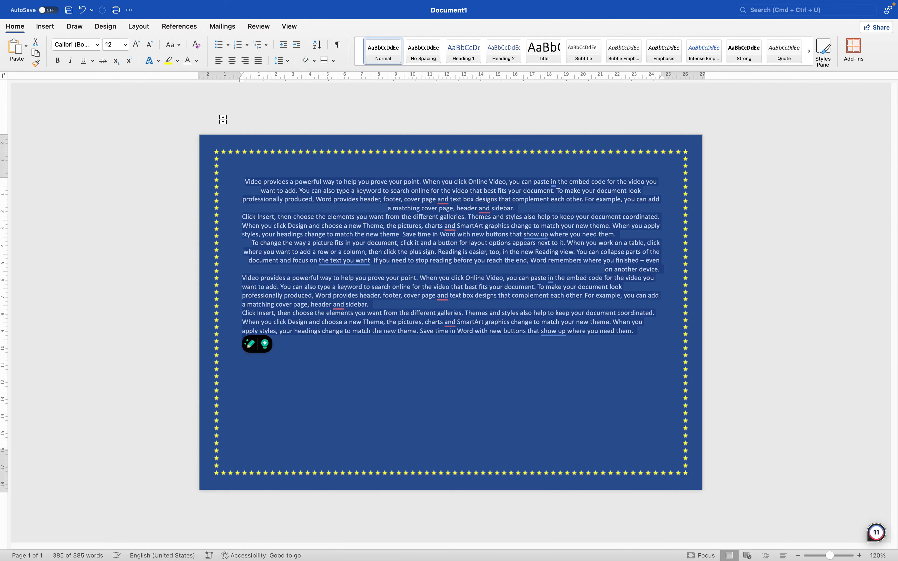
# Step: Try left, centre, right and justified alignment on all text, settling on left-aligned
pyautogui.click(219, 61)
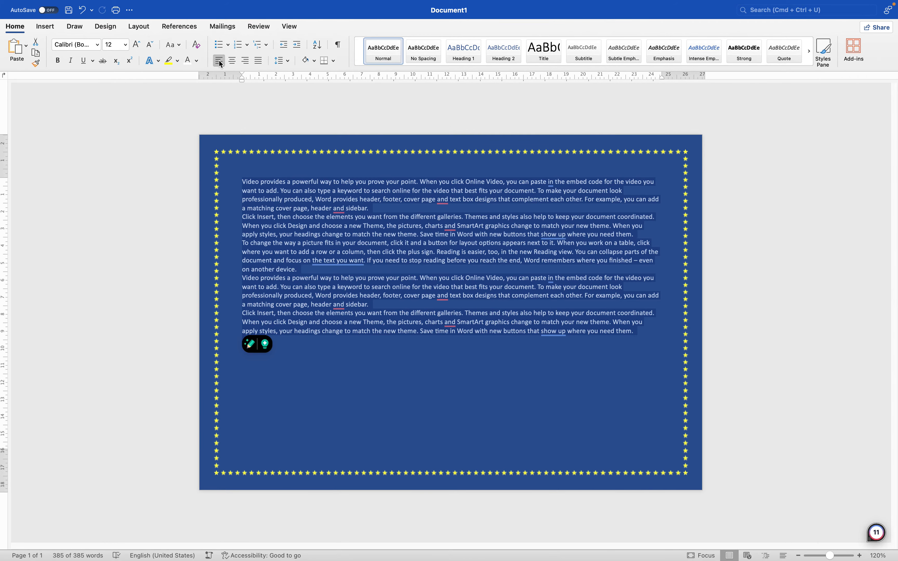
pyautogui.click(232, 61)
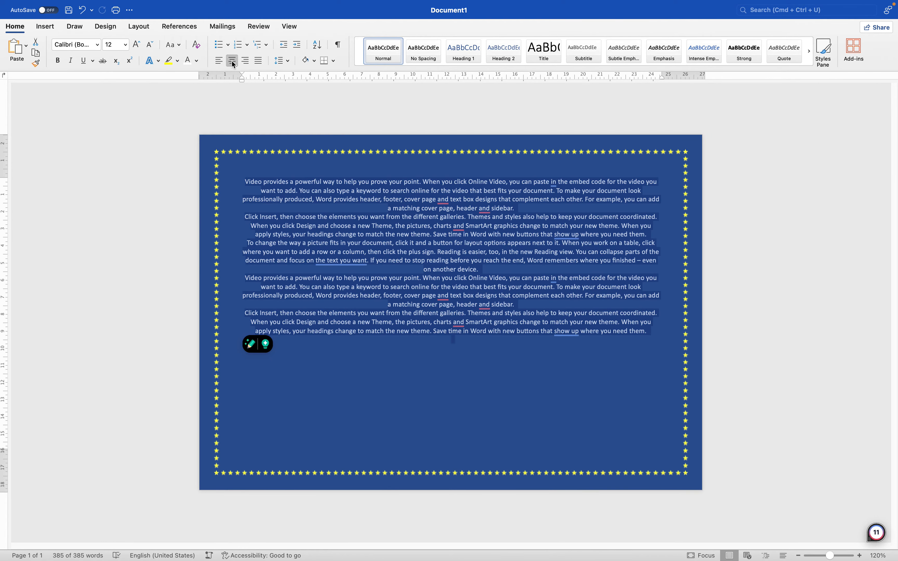
pyautogui.click(246, 60)
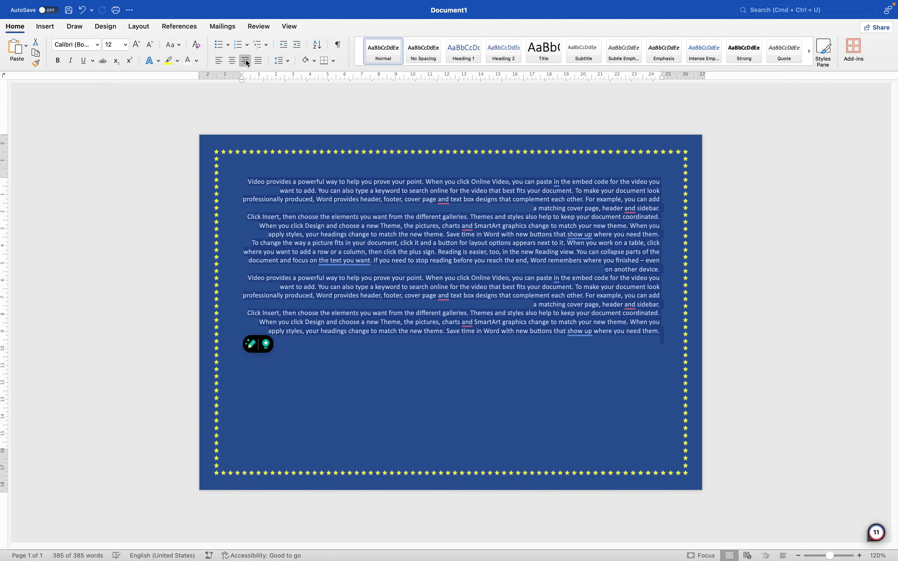
pyautogui.click(260, 60)
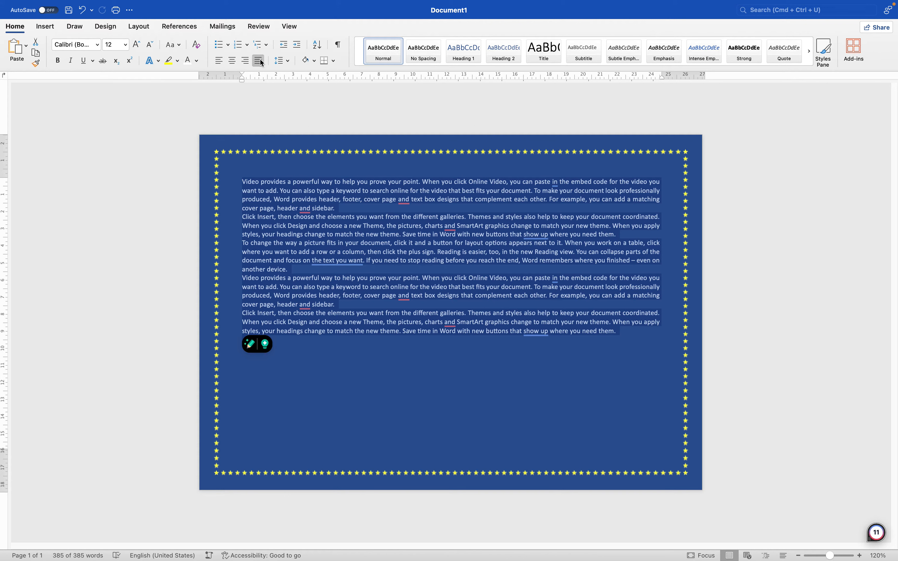
pyautogui.click(359, 235)
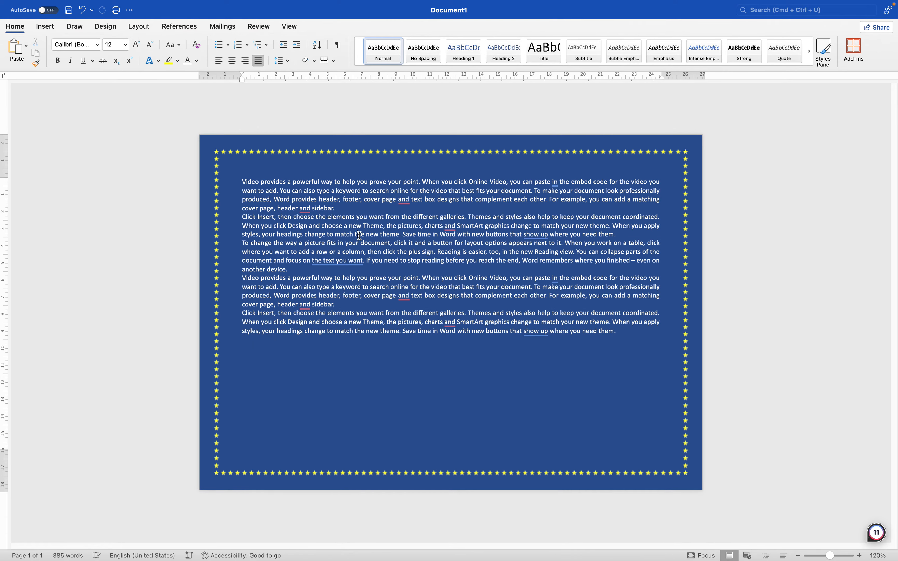
pyautogui.press('super+a')
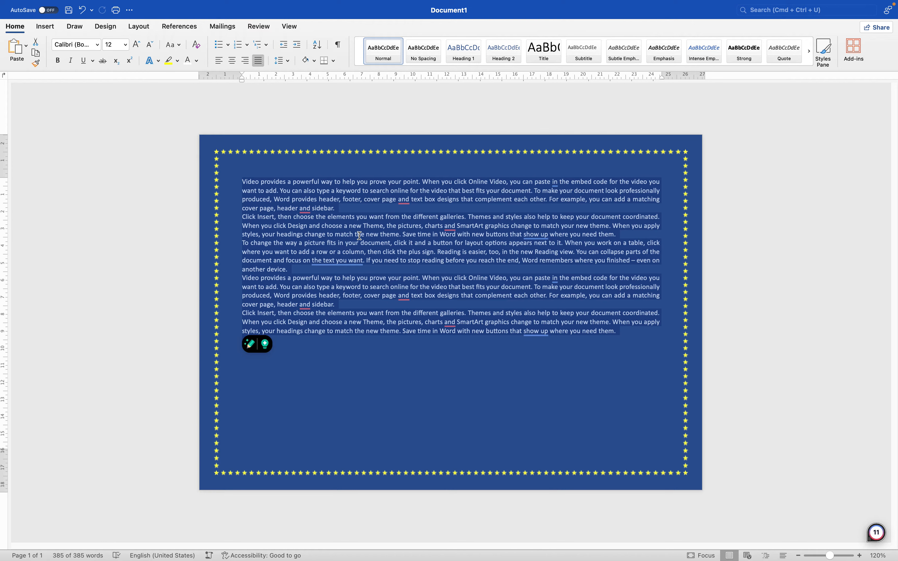
pyautogui.click(259, 60)
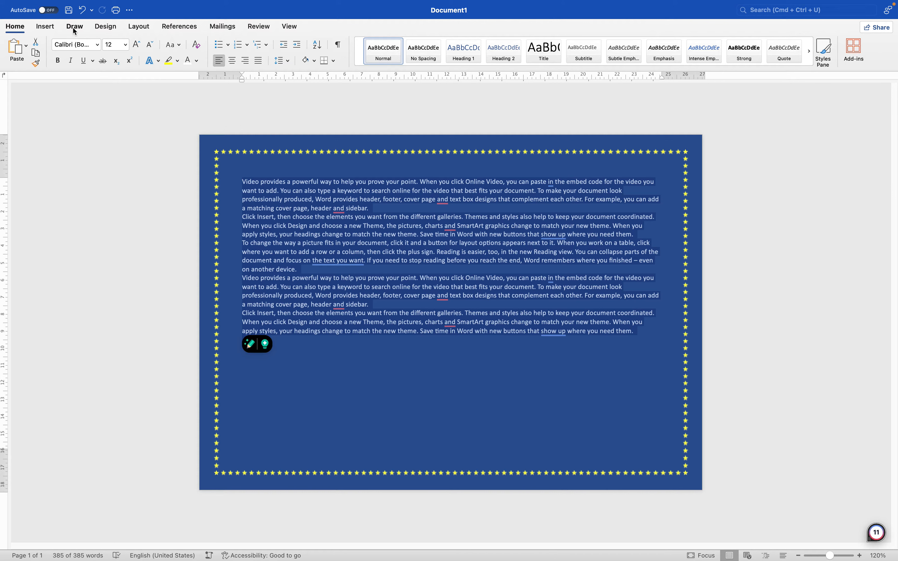
# Step: Try 20 pt and 16 pt, then set all the text to 14 pt
pyautogui.click(97, 44)
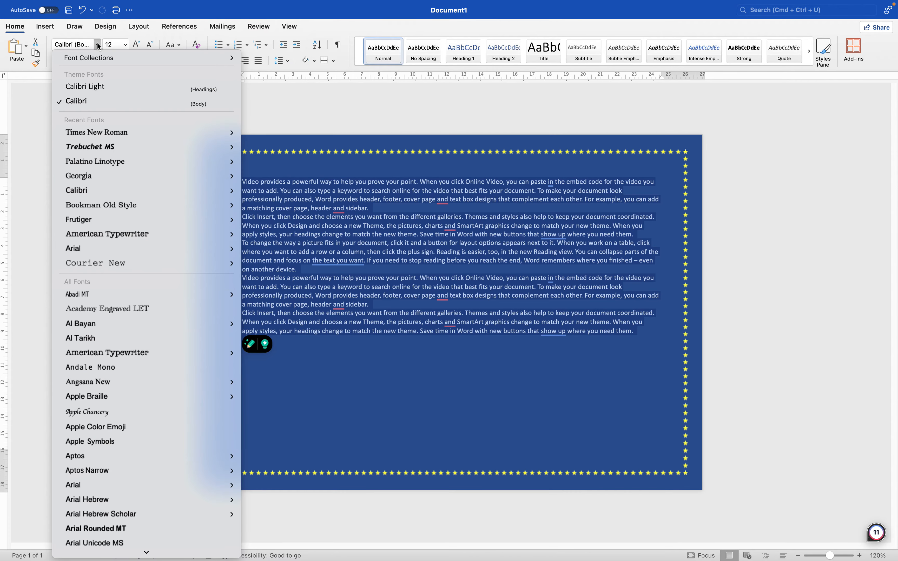
pyautogui.click(98, 44)
pyautogui.click(126, 45)
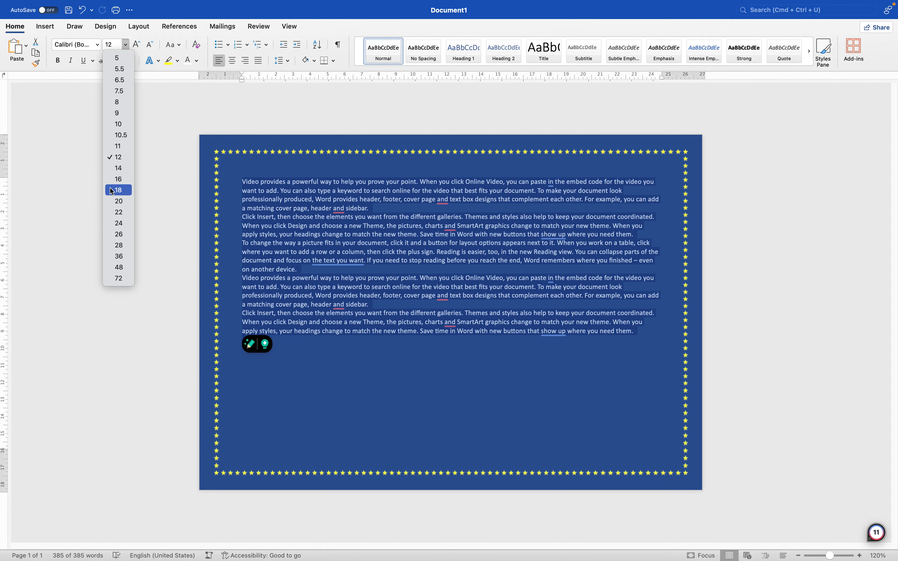
pyautogui.click(118, 201)
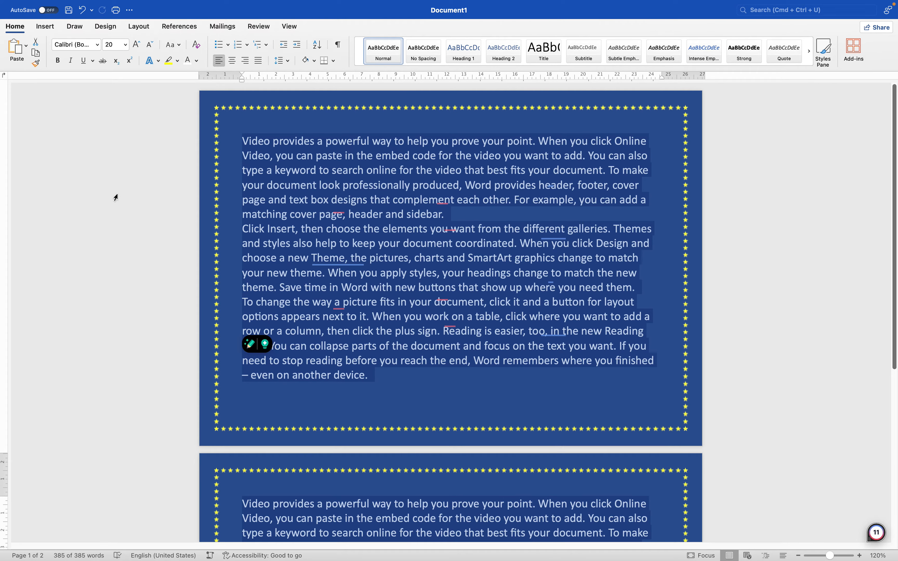
pyautogui.click(126, 45)
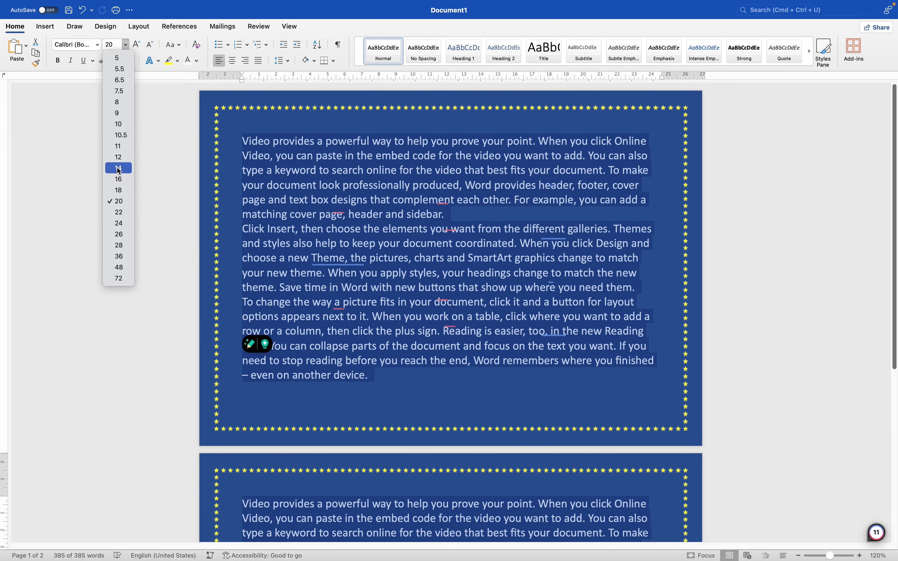
pyautogui.click(118, 179)
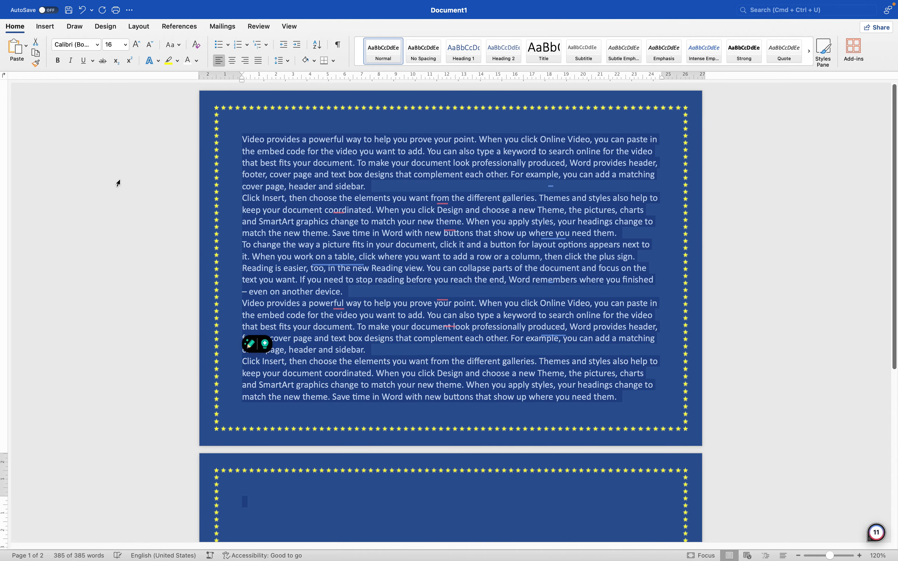
pyautogui.click(126, 45)
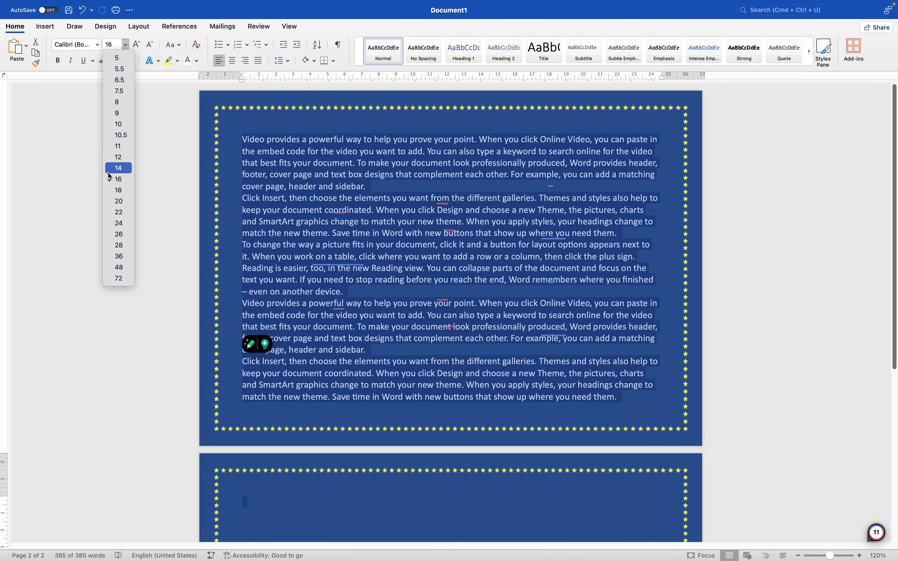
pyautogui.click(118, 168)
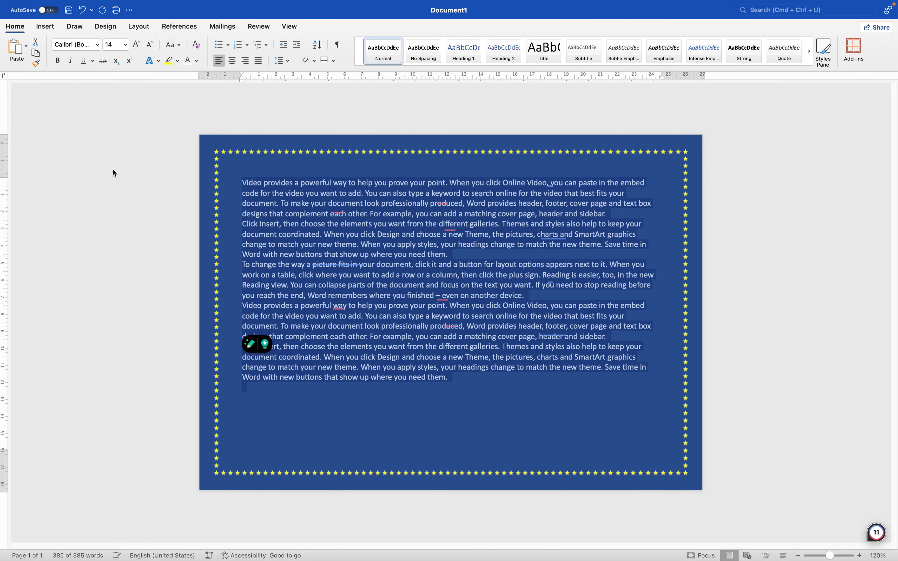
pyautogui.click(97, 45)
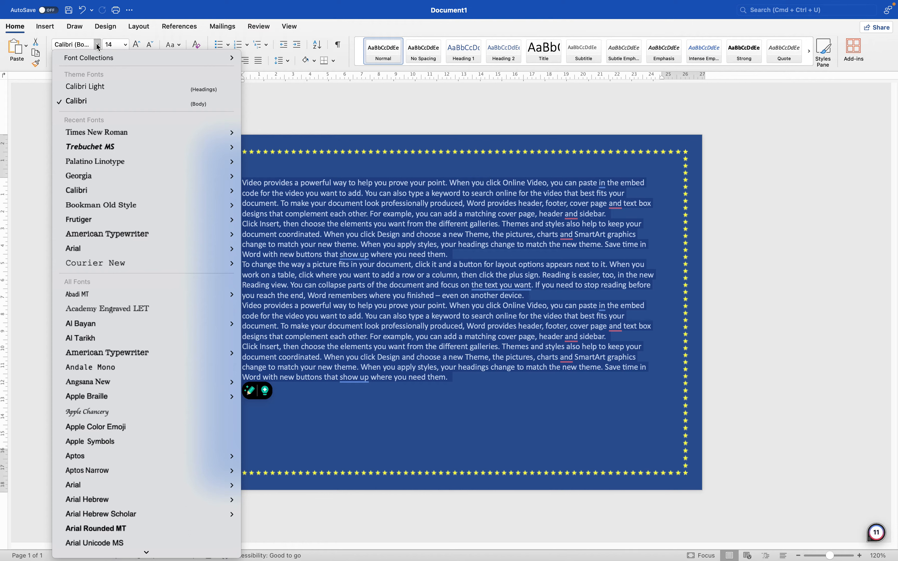
# Step: Switch the text font to Times New Roman, then American Typewriter, then back to Times New Roman
pyautogui.click(96, 133)
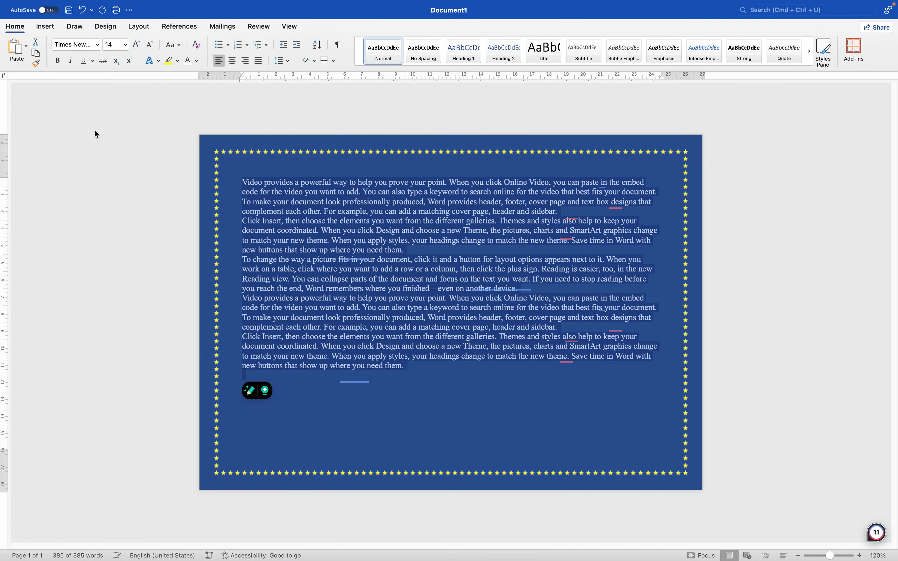
pyautogui.click(97, 41)
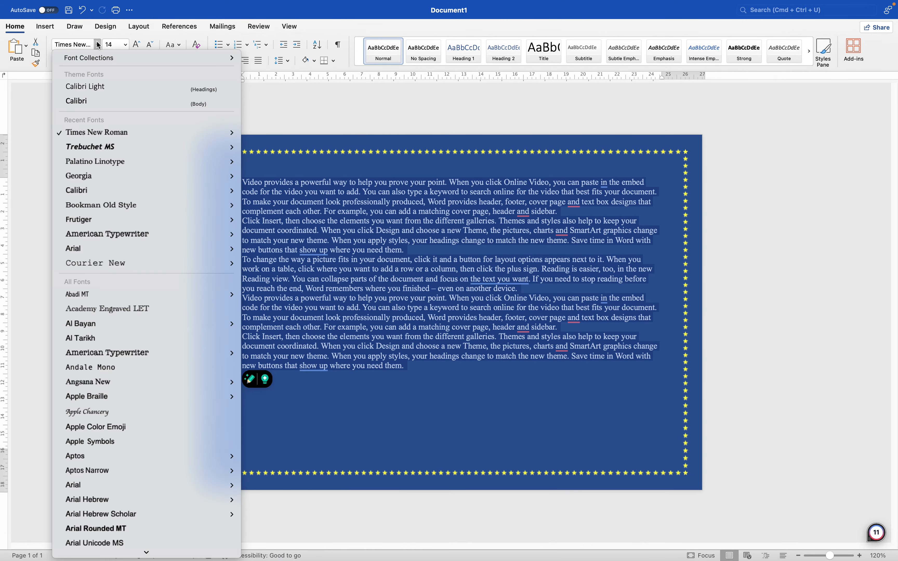
pyautogui.click(107, 230)
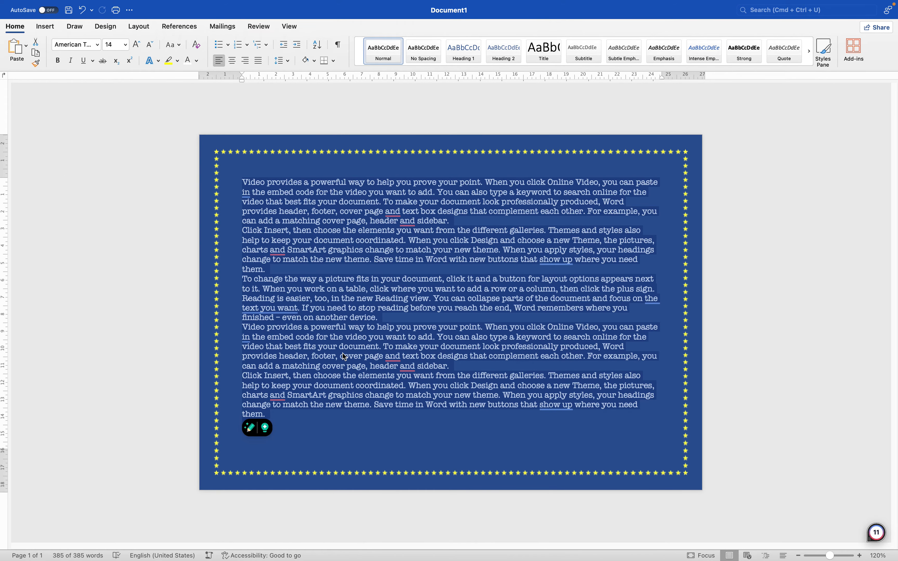
pyautogui.click(99, 41)
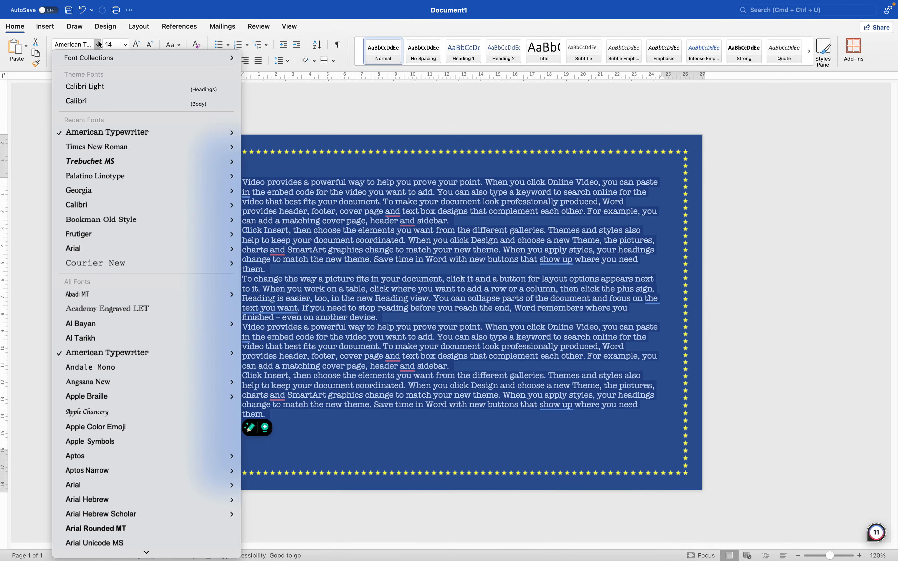
pyautogui.click(106, 148)
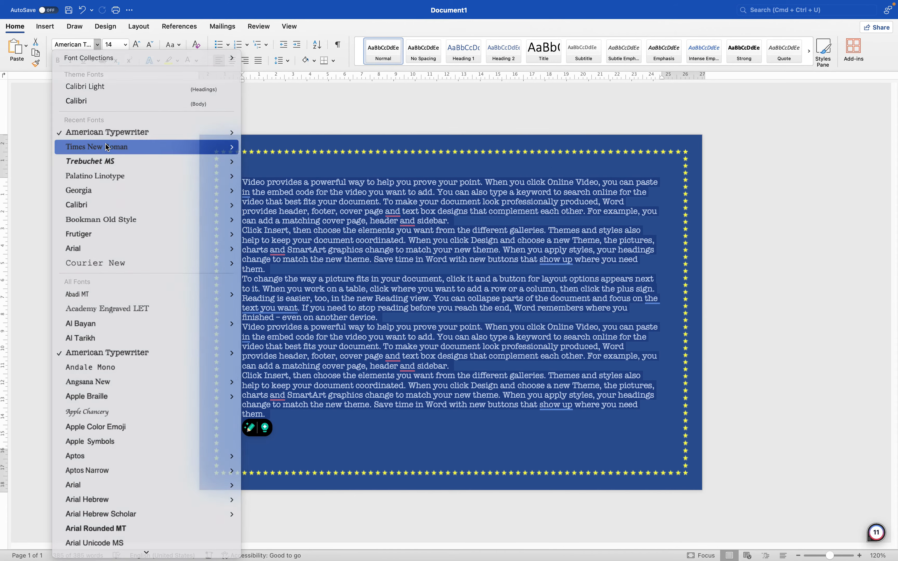
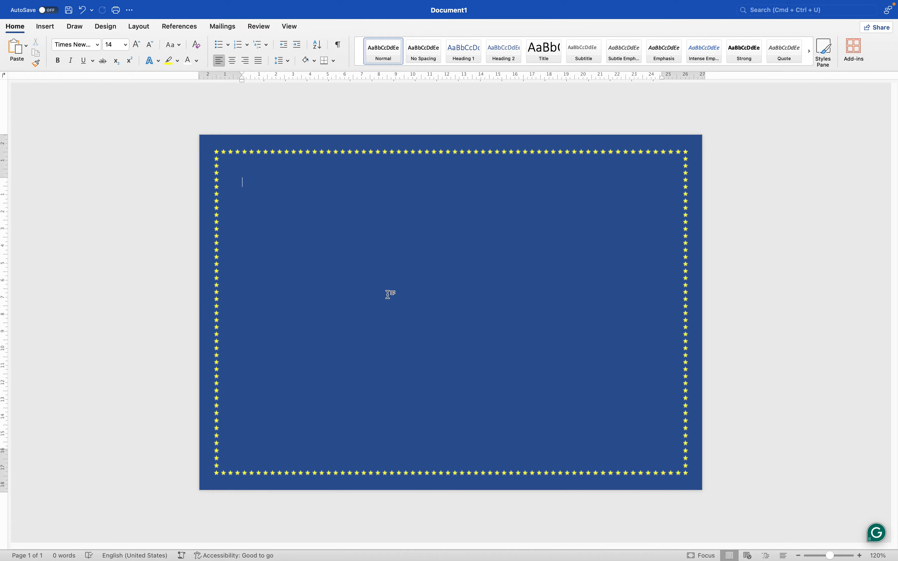
# Step: Type 'CERTIFICATE OF MERIT', then 'This certificate is awarded to' and the recipient's name on the next line
pyautogui.write('CER')
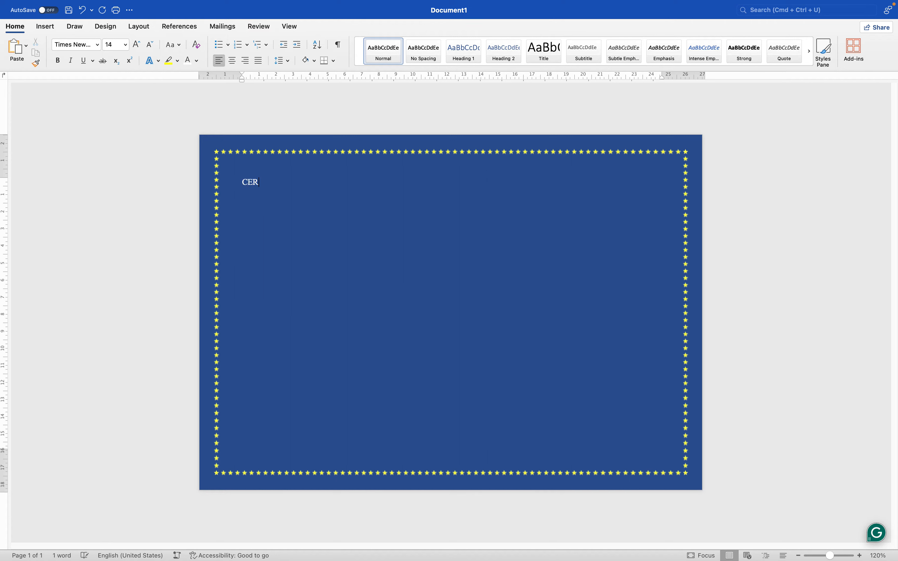
pyautogui.write('TFI')
pyautogui.press('BackSpace')
pyautogui.press('BackSpace')
pyautogui.write('I')
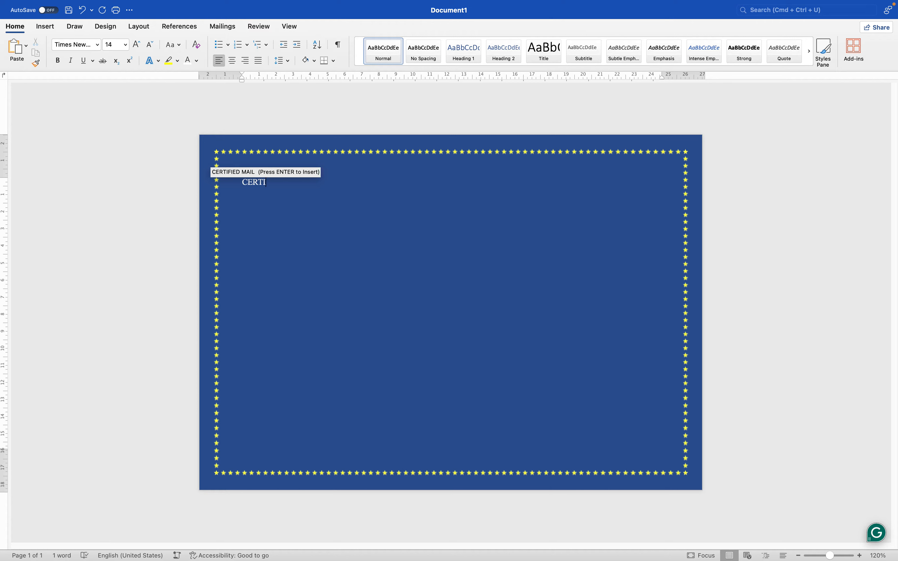
pyautogui.write('FICA')
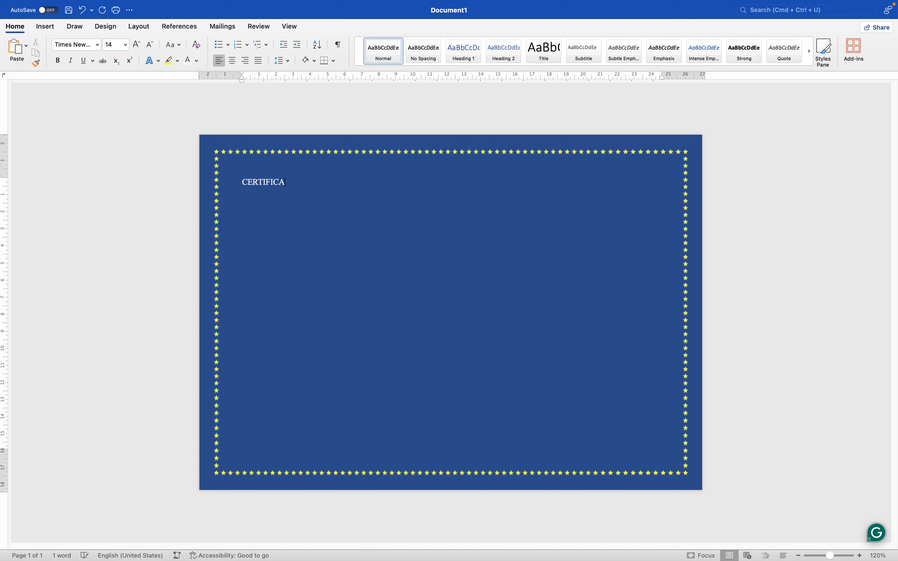
pyautogui.write('TE OF MER')
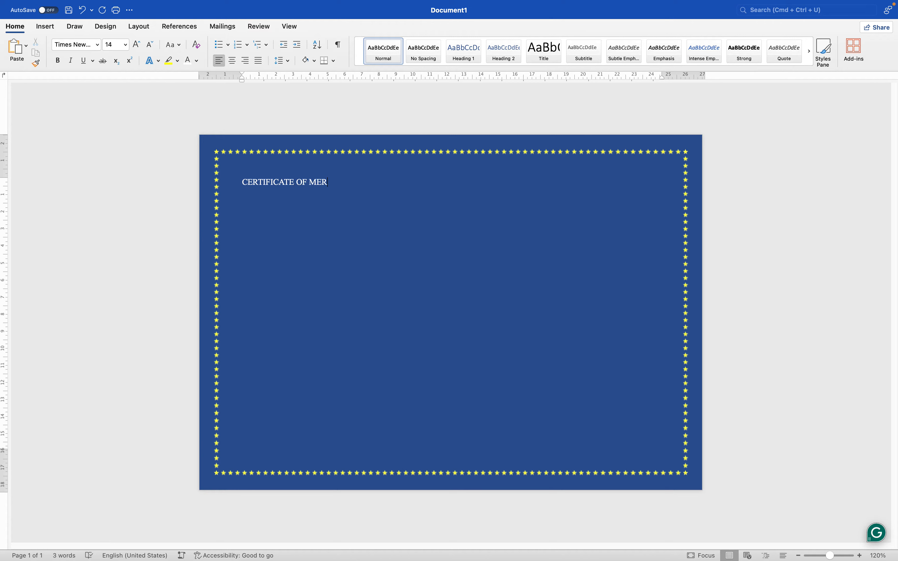
pyautogui.write('IT')
pyautogui.press('Return')
pyautogui.write('This certificate')
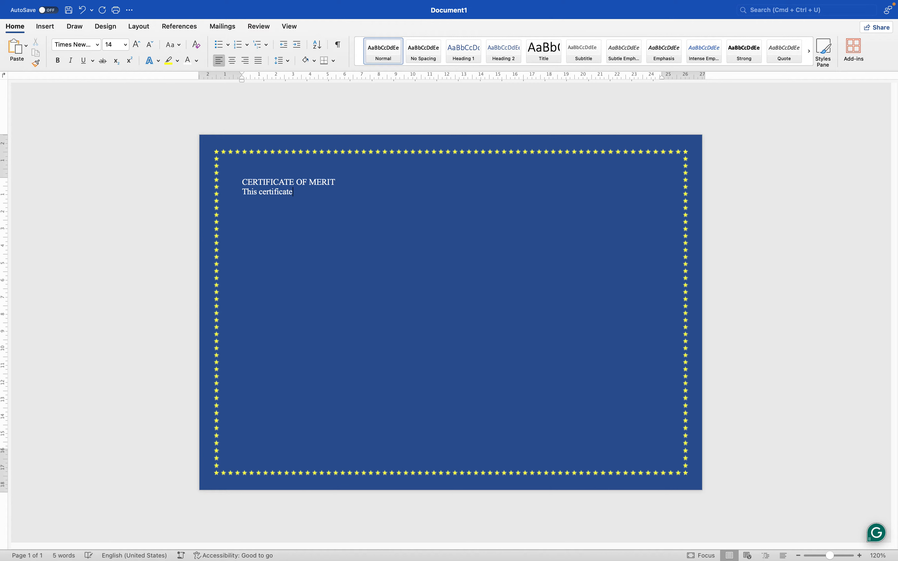
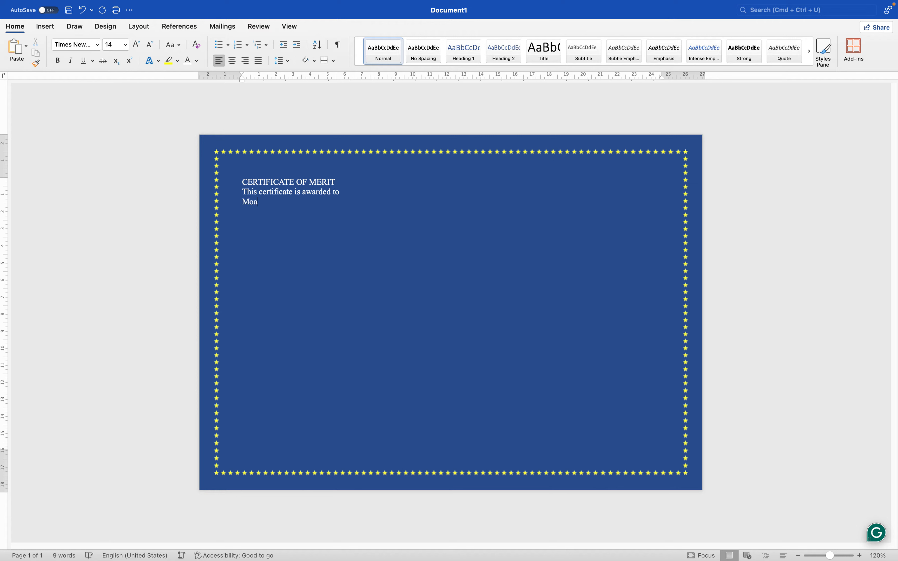
pyautogui.press('Return')
# Step: Type the reason line 'For Being the Best Student in Political Science During the 2024 - 2025 Academic Year'
pyautogui.write('For B')
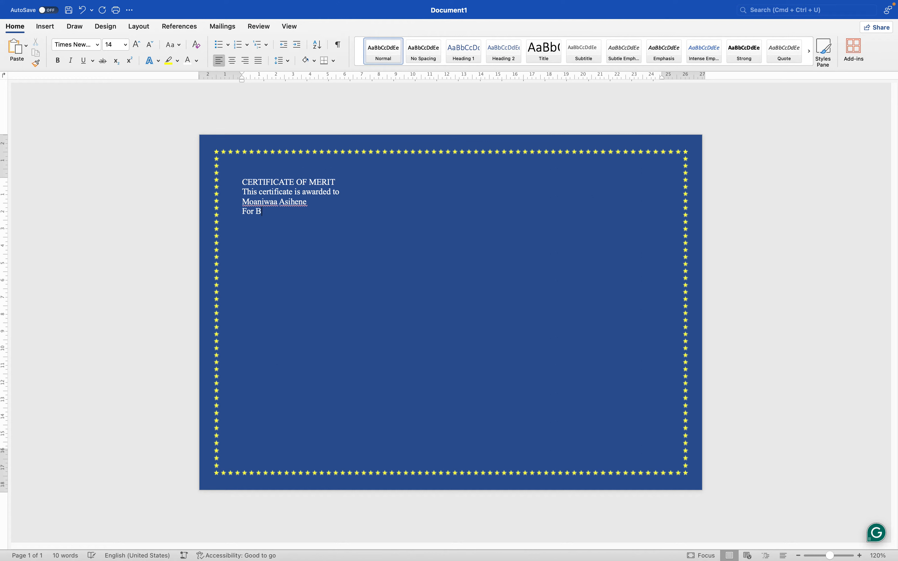
pyautogui.write('eing the Best Student in Polic')
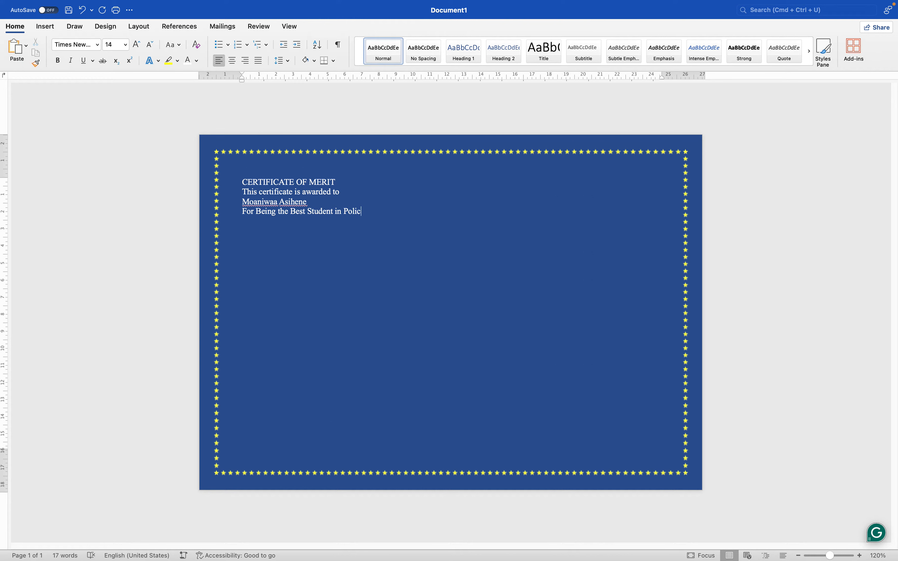
pyautogui.press('BackSpace')
pyautogui.write('tical Science During')
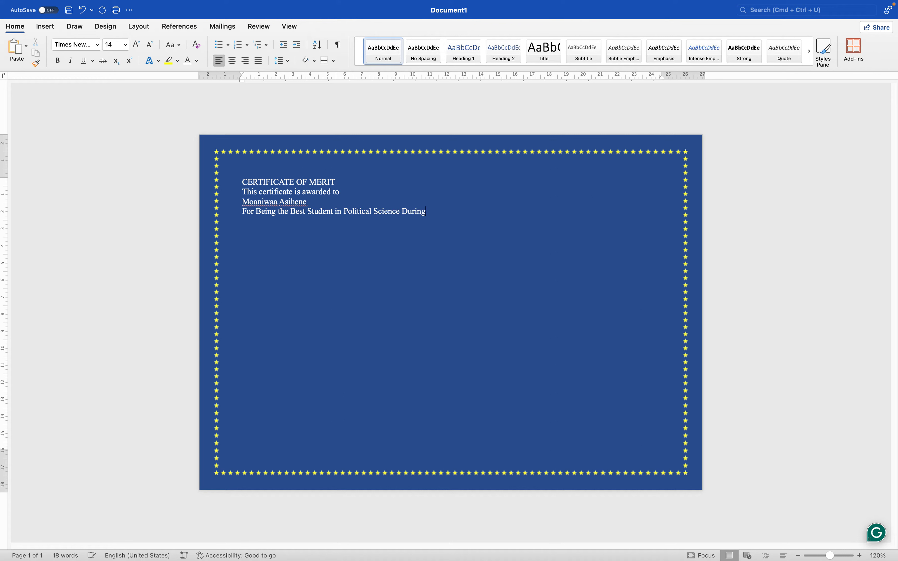
pyautogui.write(' the 2024 - 2025')
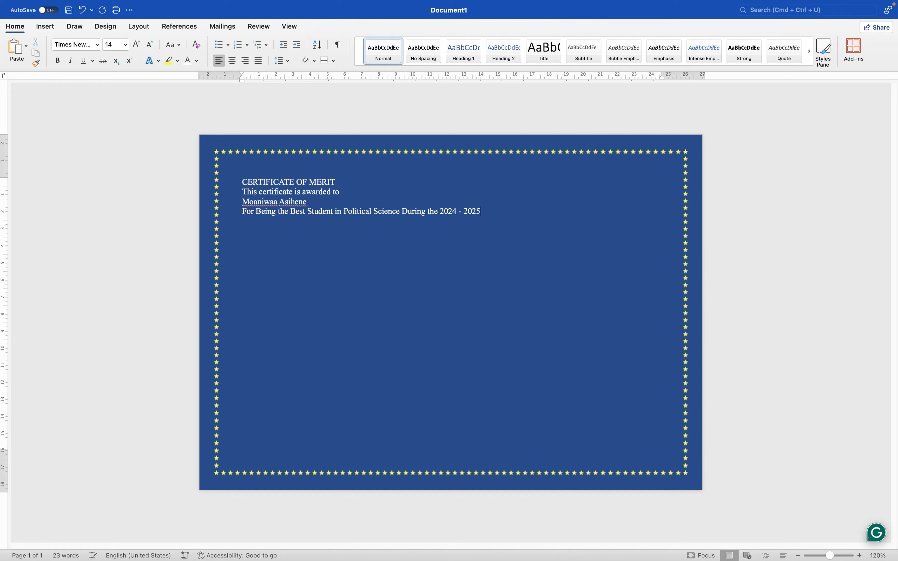
pyautogui.write(' Academic Year')
# Step: Centre the CERTIFICATE OF MERIT title and enlarge it to 26 pt, then 36 pt
pyautogui.moveTo(243, 184); pyautogui.dragTo(331, 181)
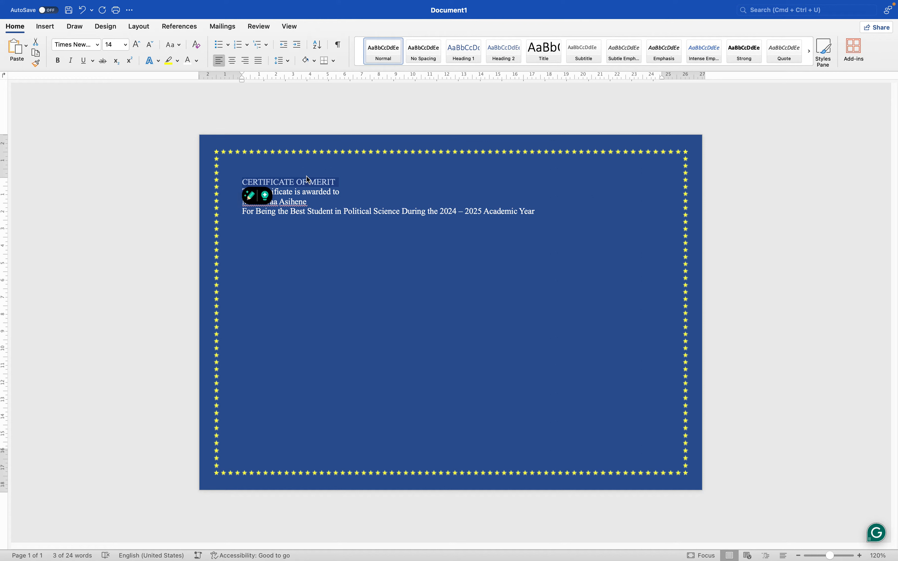
pyautogui.click(233, 61)
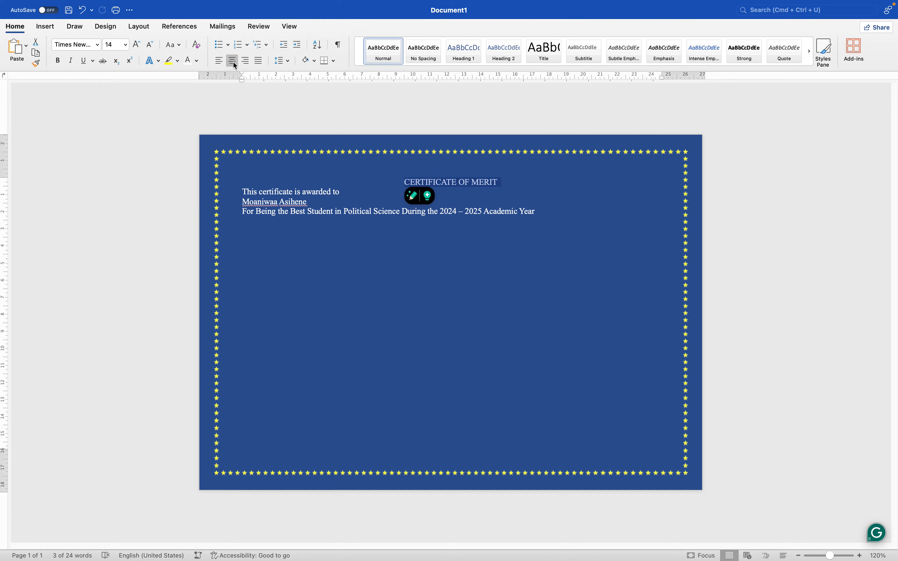
pyautogui.click(126, 44)
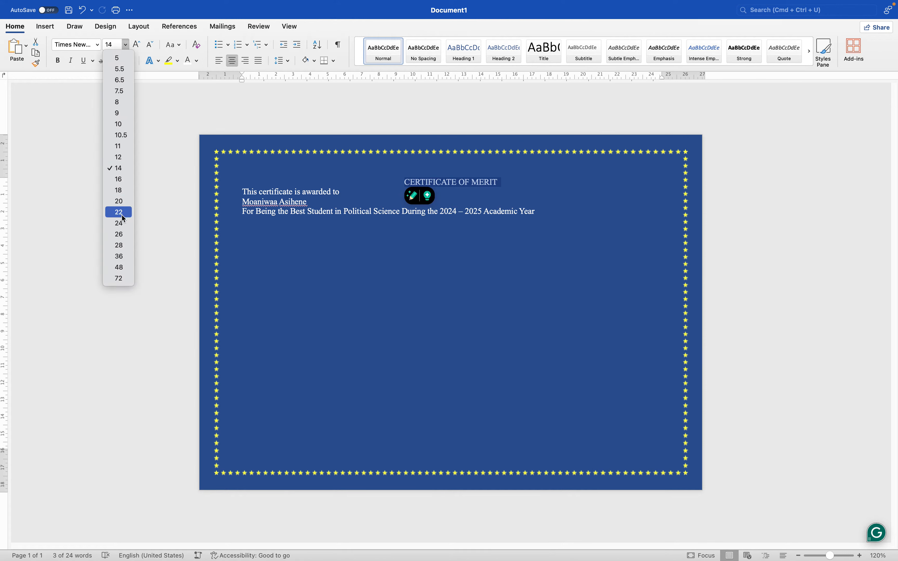
pyautogui.click(119, 234)
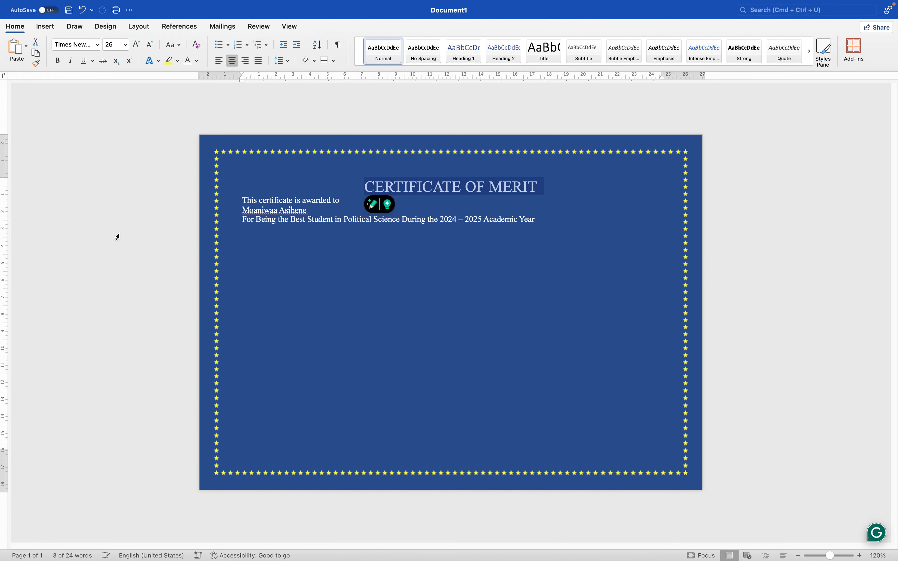
pyautogui.click(127, 45)
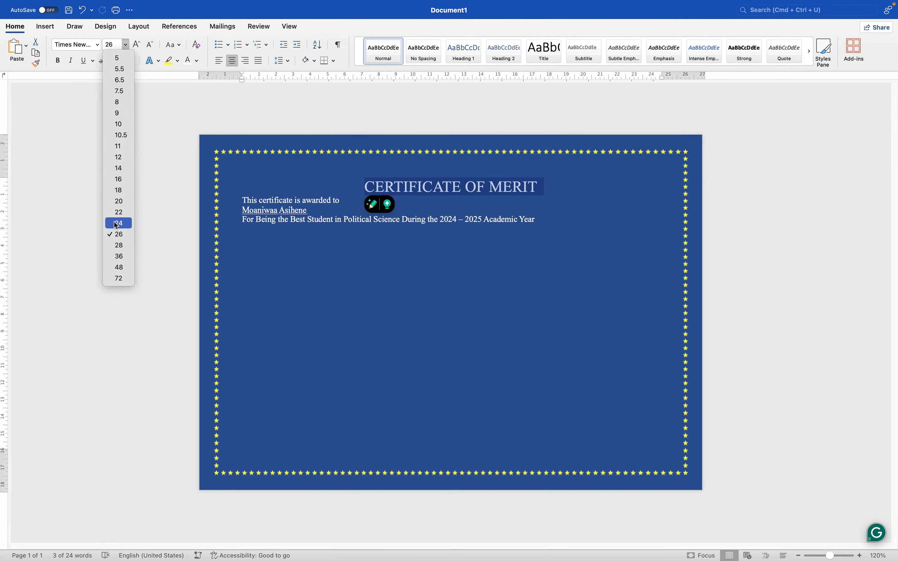
pyautogui.click(119, 256)
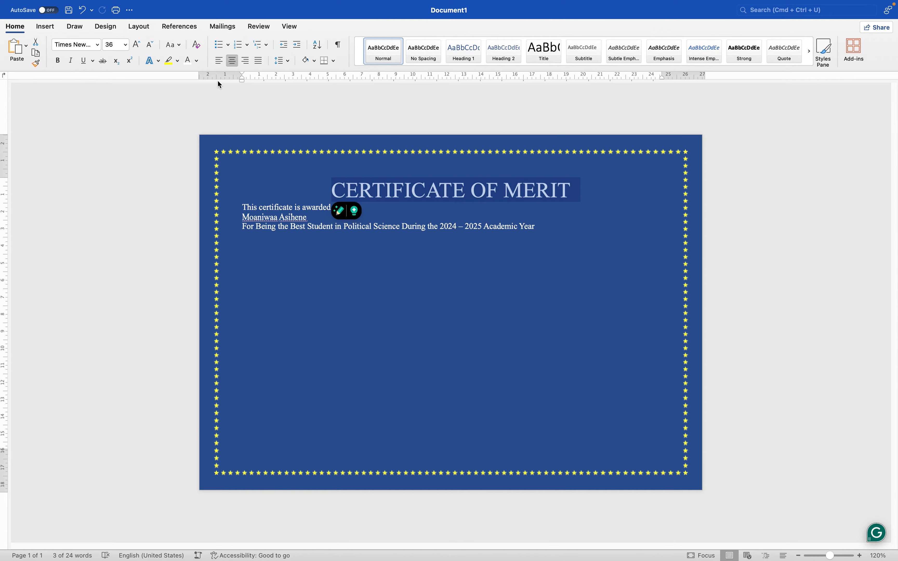
# Step: Apply the Gradient Fill: Blue, Accent colour 5; Reflection effect to the title and make it 48 pt
pyautogui.click(158, 61)
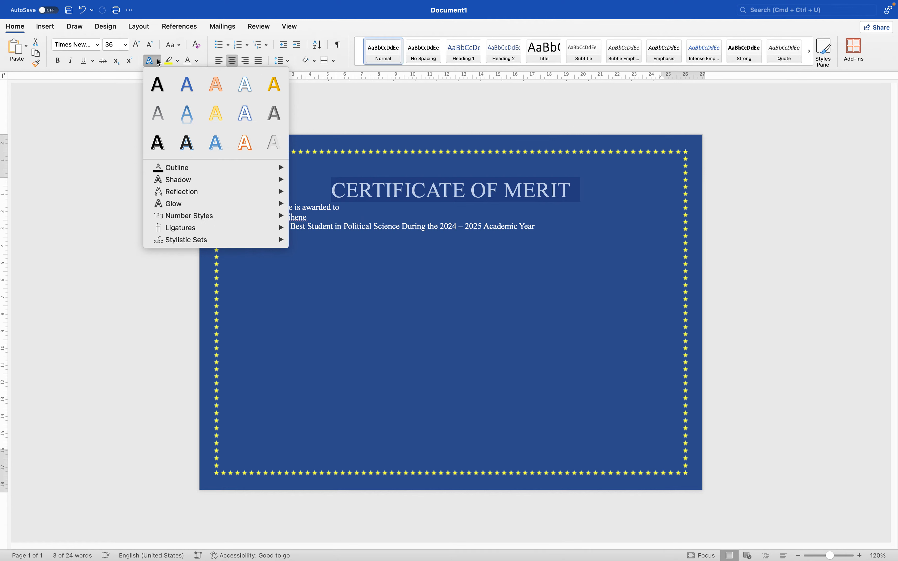
pyautogui.click(190, 116)
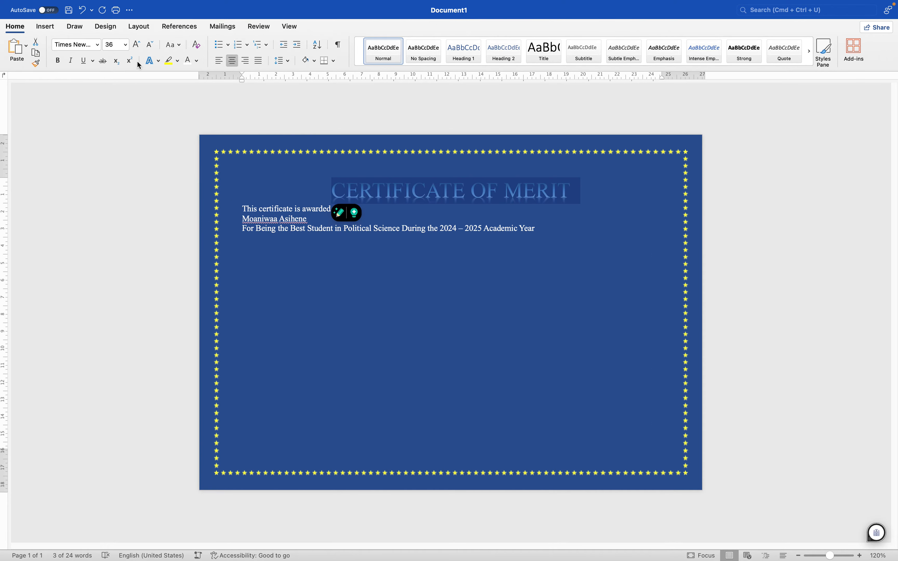
pyautogui.click(126, 45)
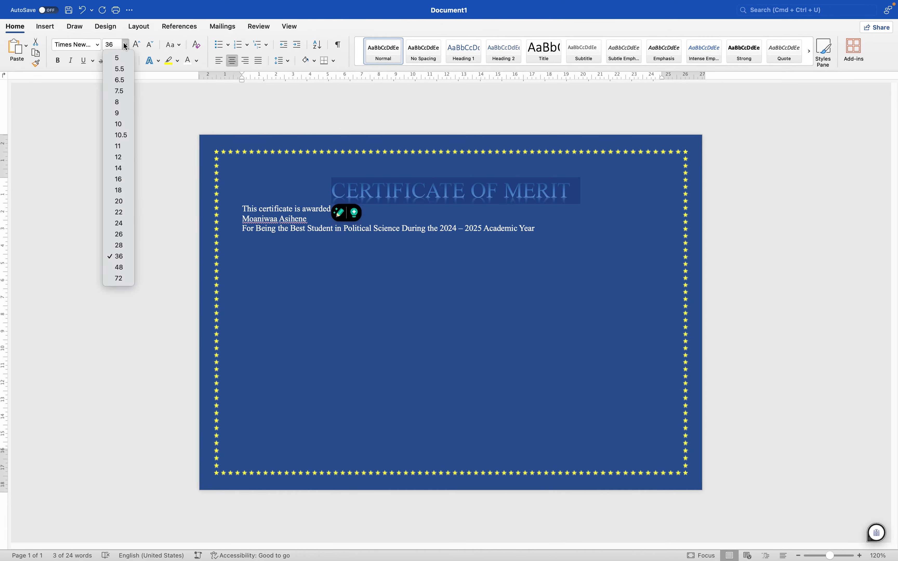
pyautogui.click(112, 268)
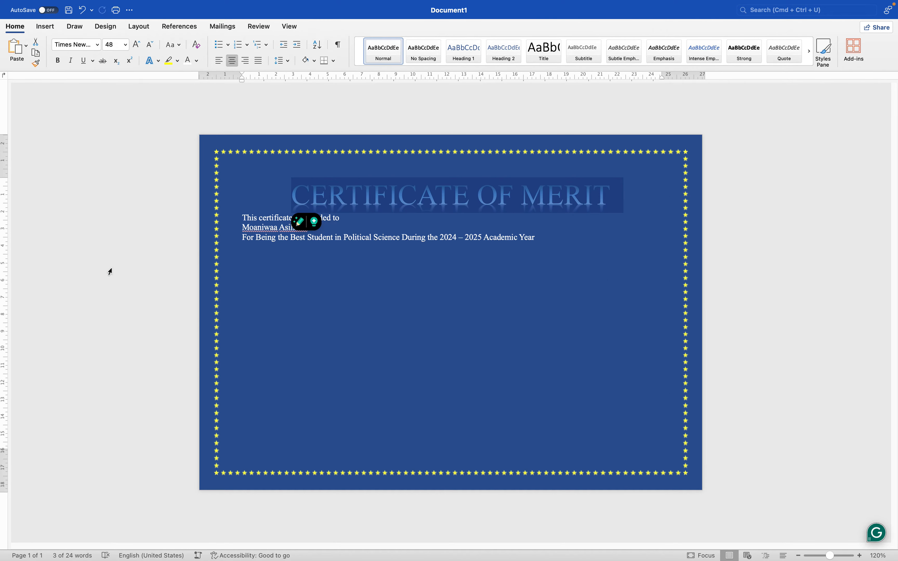
# Step: Deselect the title to preview it, then place the caret at the end of the title
pyautogui.click(261, 225)
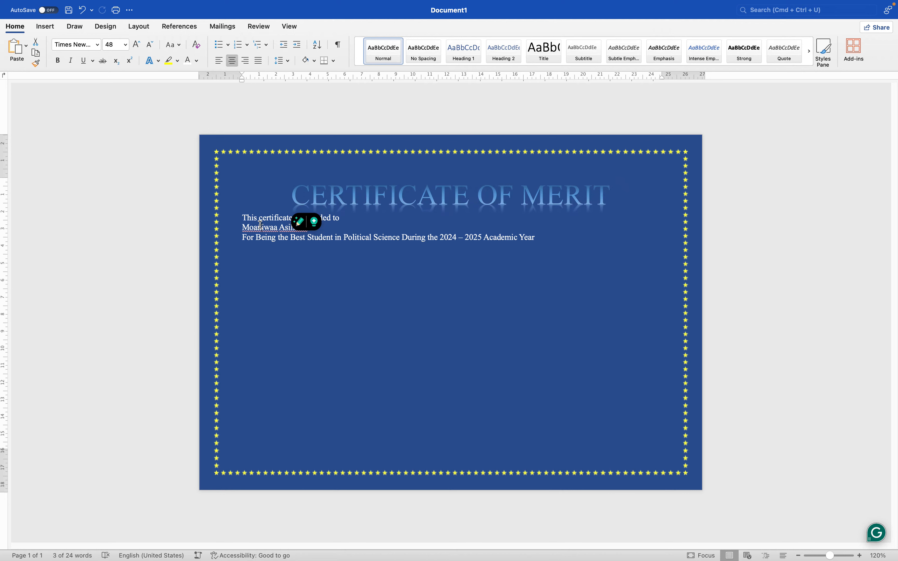
pyautogui.doubleClick(373, 194)
pyautogui.click(373, 194)
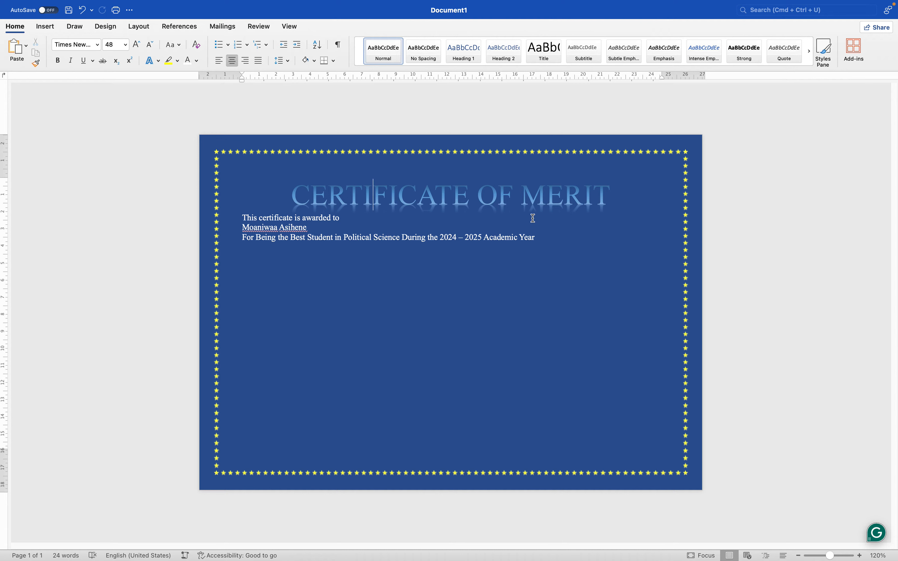
pyautogui.click(645, 189)
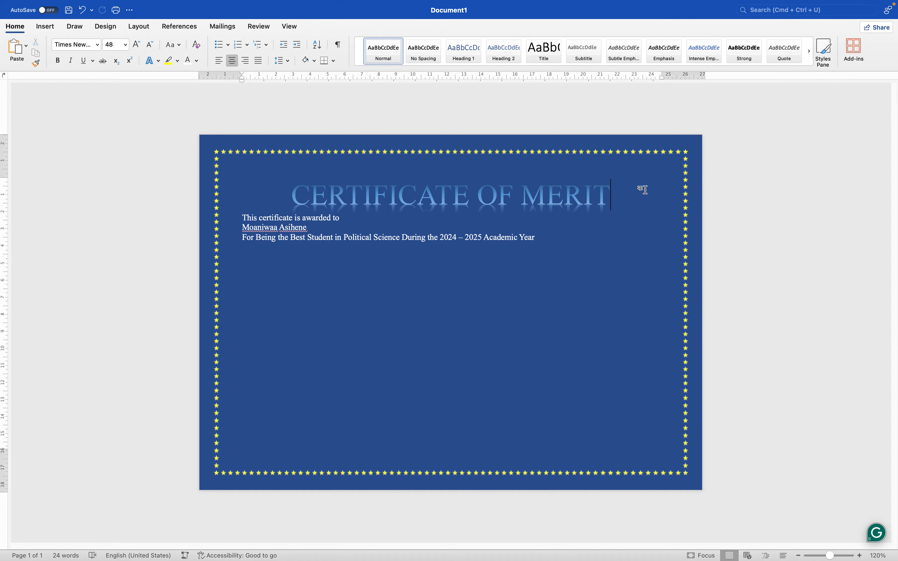